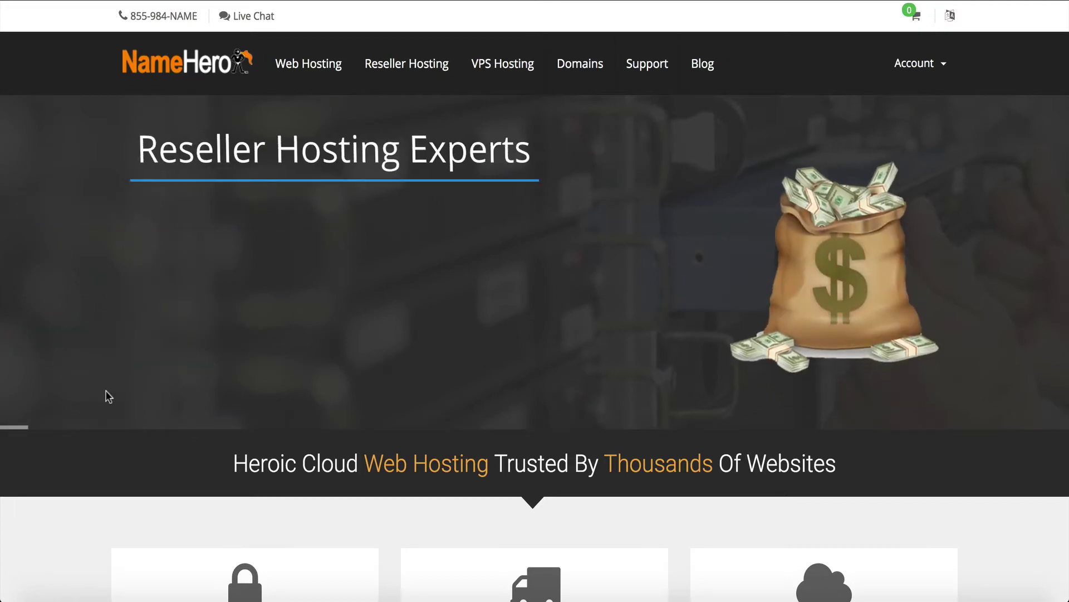
Step: Browse NameHero's Web Hosting and Reseller Hosting plans, ending on the Web Hosting pricing page
left_click(290, 67)
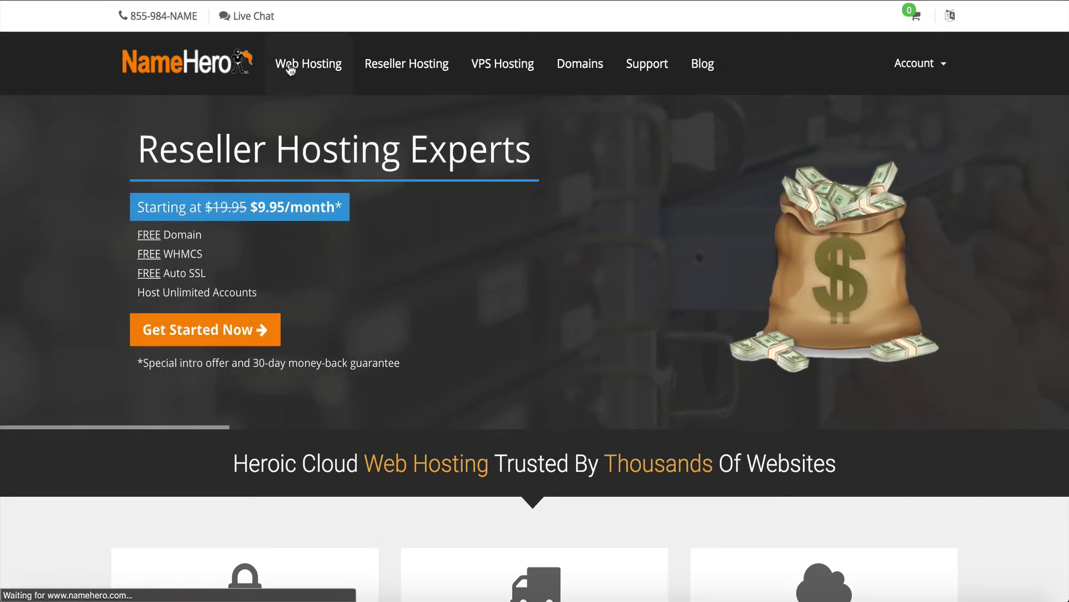
scroll(330, 327, "down", 2)
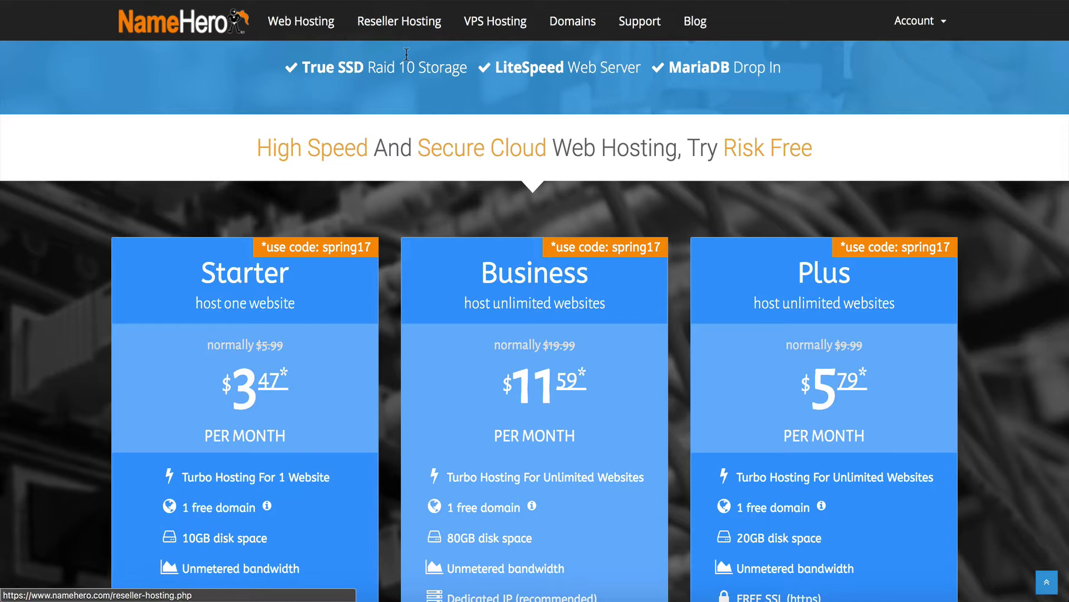
left_click(401, 23)
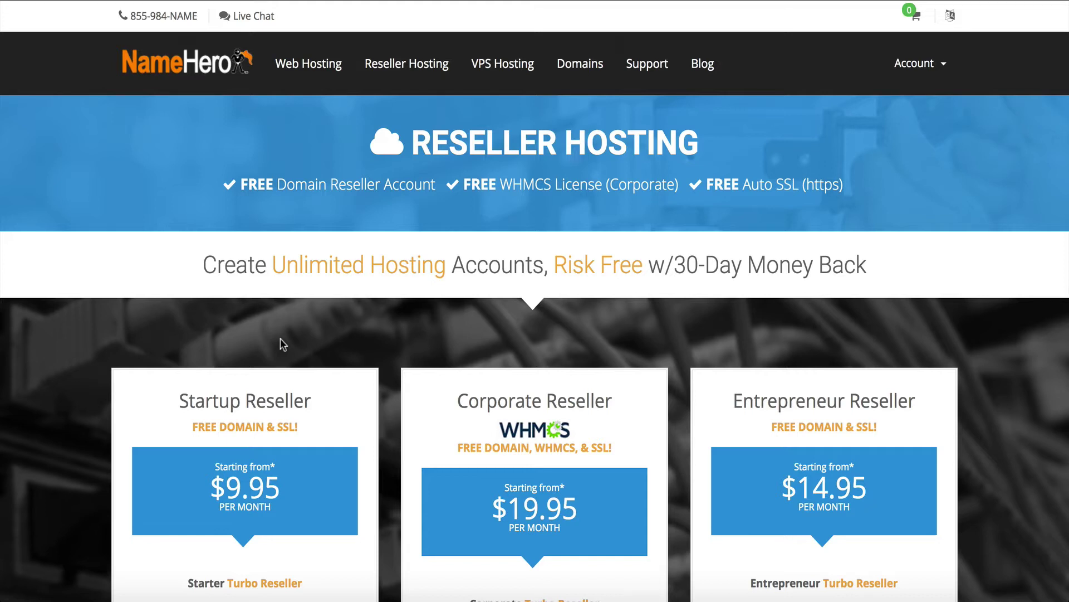
left_click(289, 66)
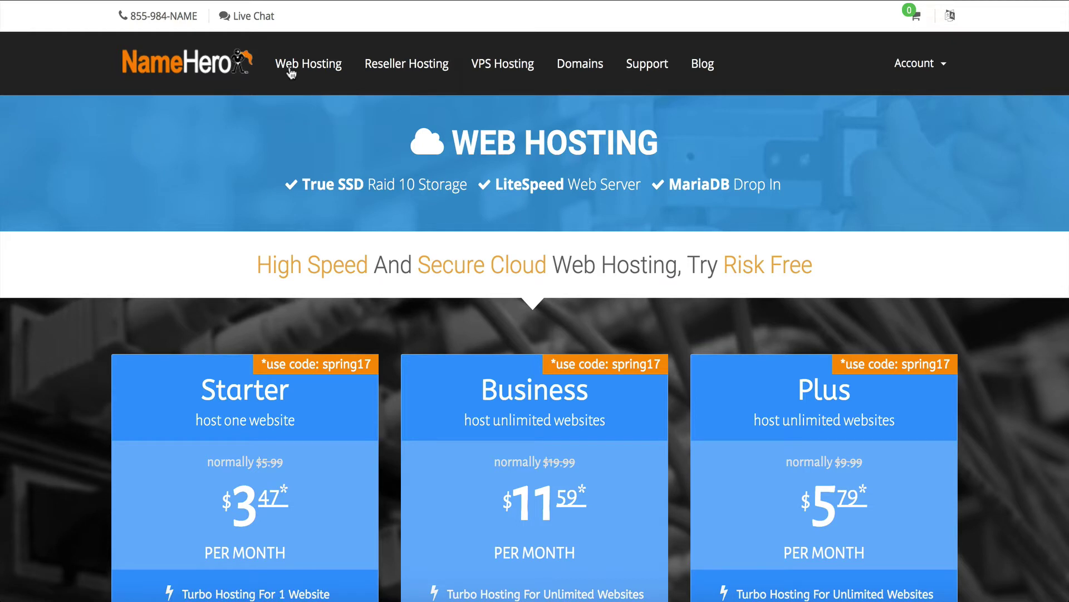
Step: From the NameHero home page, reach cPanel and scroll to the Email, Domain and Database Restore tools
left_click(193, 76)
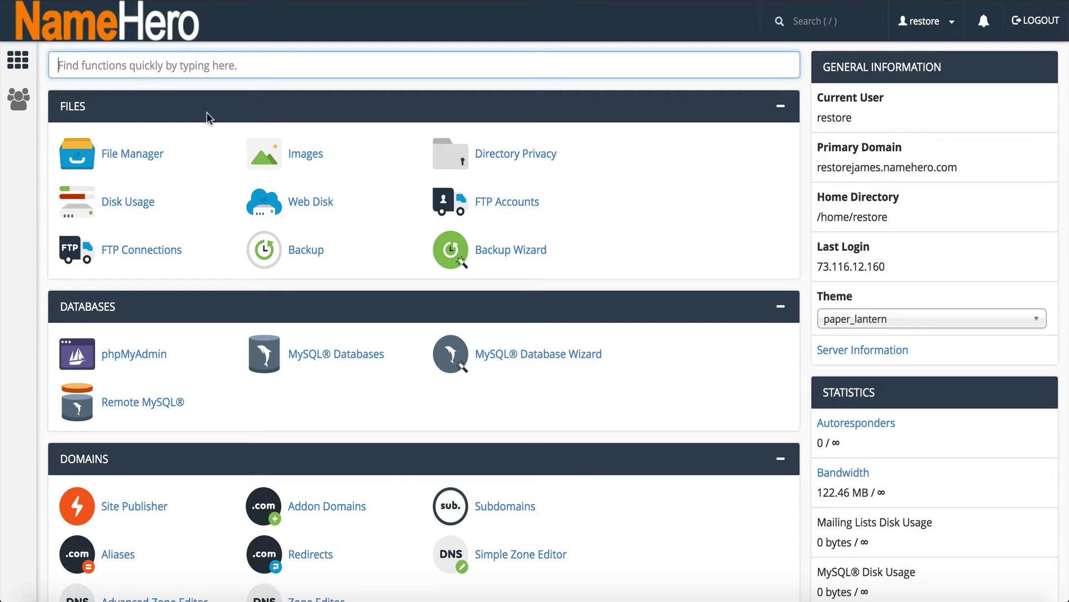
scroll(171, 195, "down", 1)
scroll(171, 195, "down", 15)
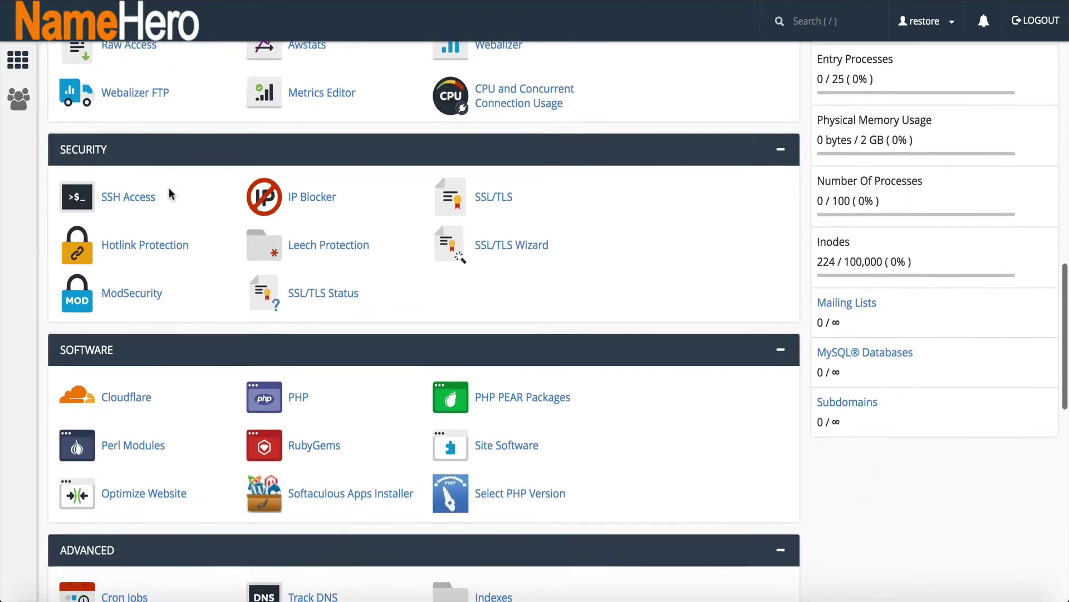
scroll(169, 188, "down", 5)
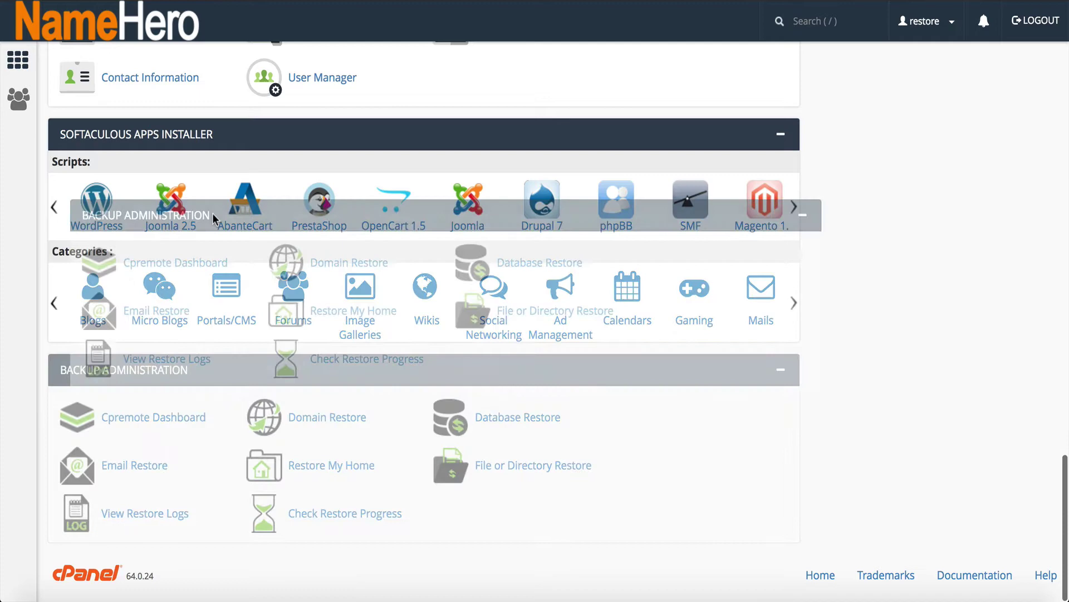
mouse_move(191, 372)
left_mouse_down()
mouse_move(204, 259)
mouse_move(196, 376)
left_mouse_up()
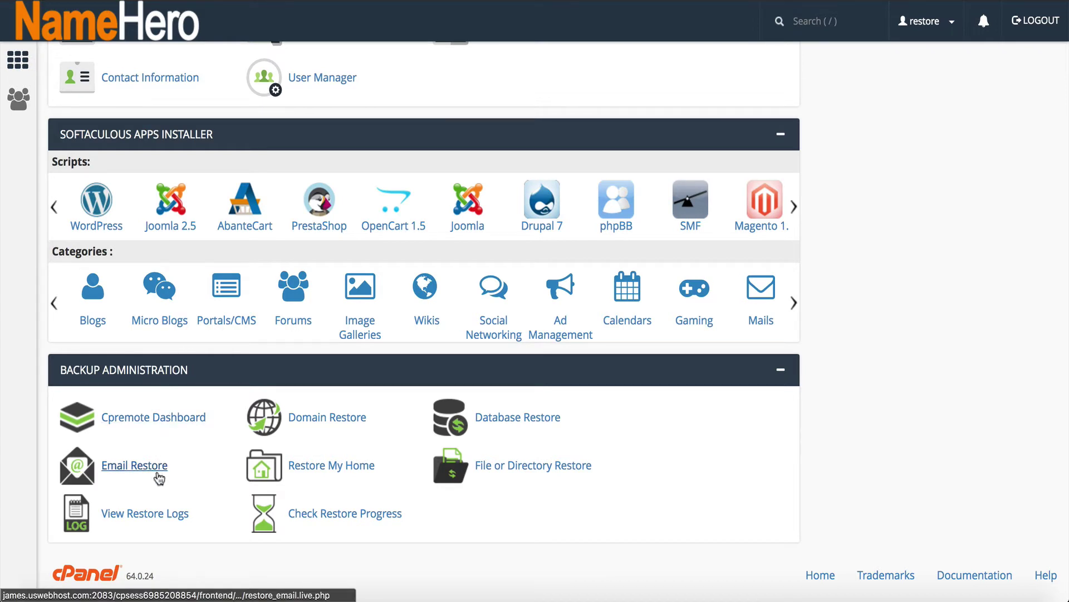
left_click(144, 426)
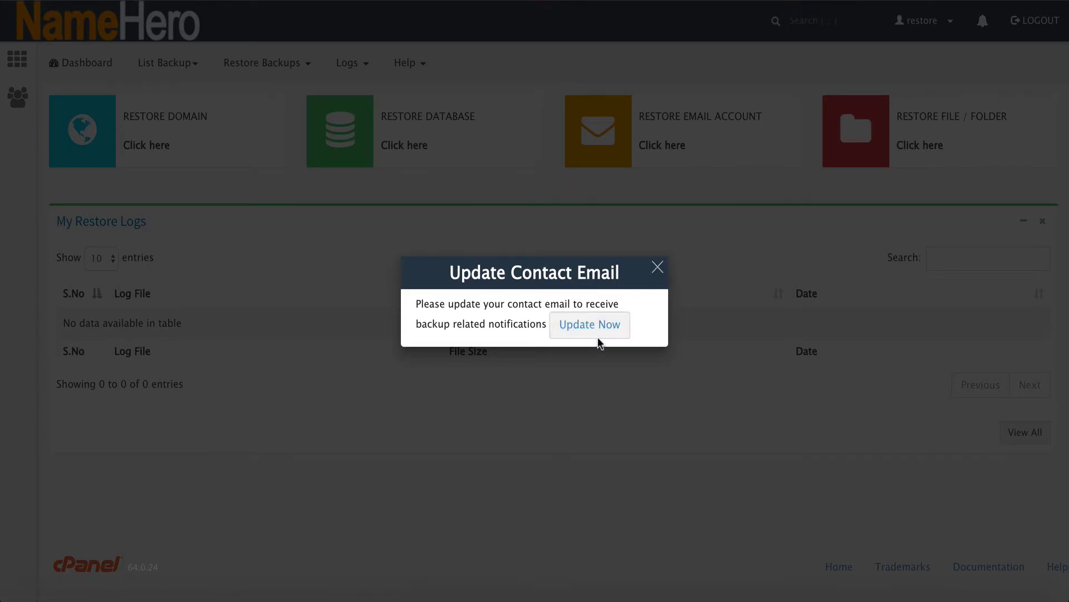
left_click(658, 270)
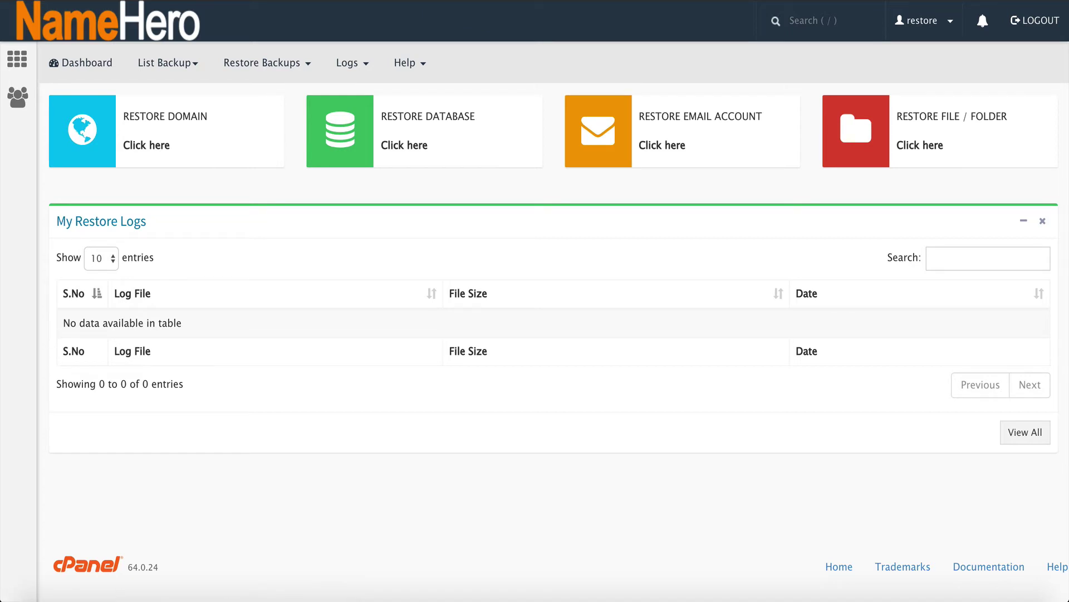
key("alt+Left")
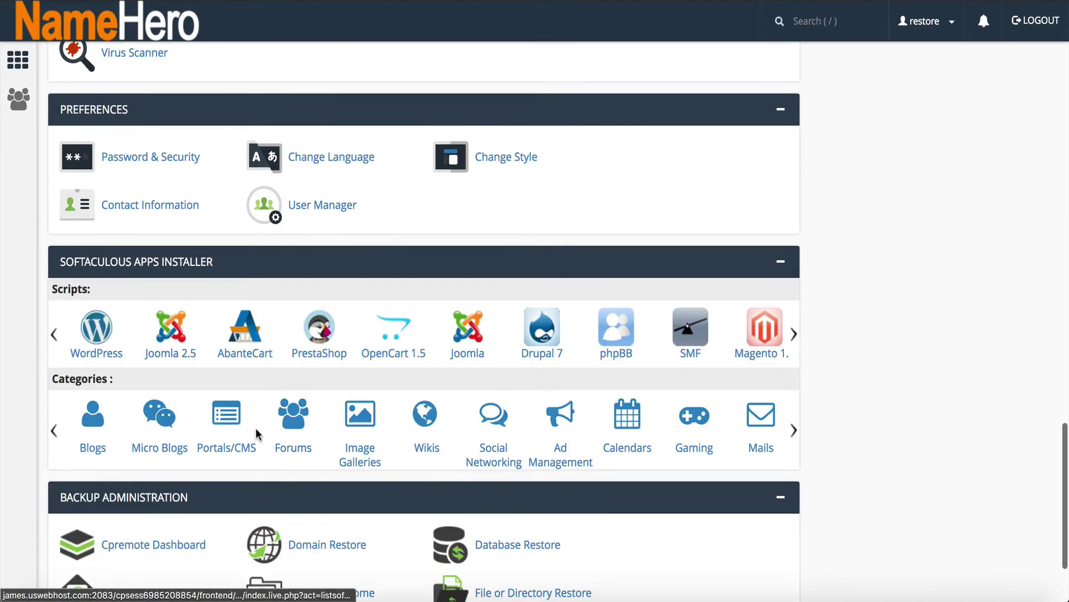
Step: Restore the domain from the 2017-06-05 backup and confirm the restore
scroll(256, 427, "down", 3)
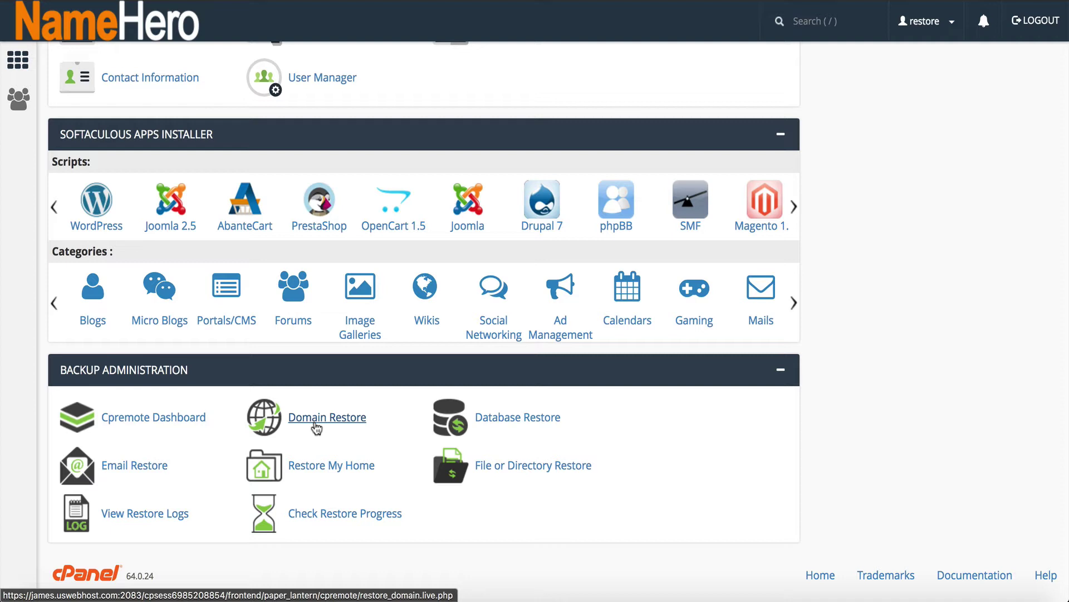
left_click(315, 425)
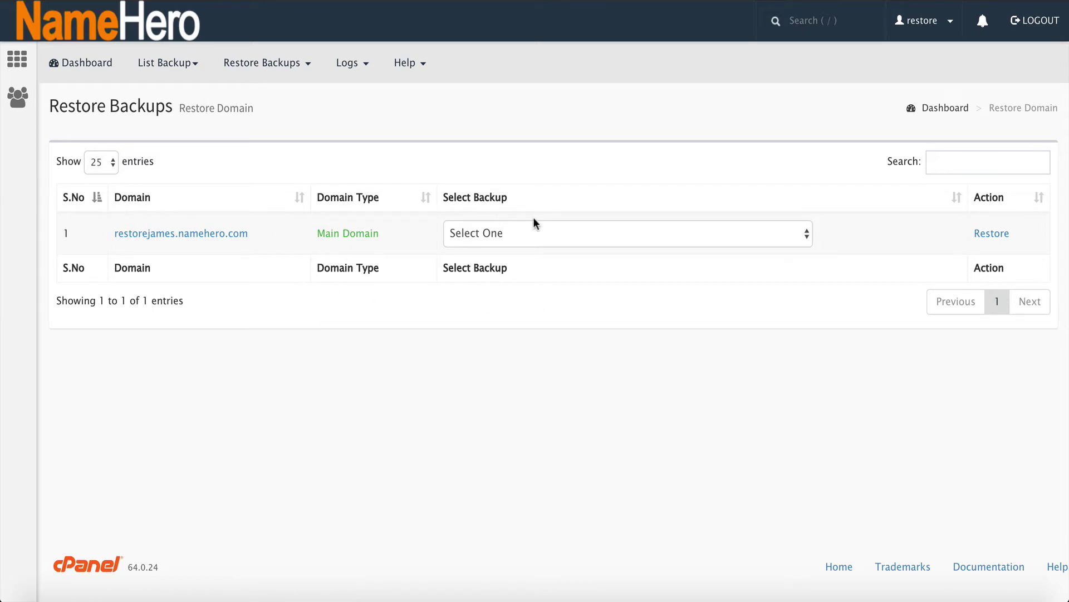
left_click(653, 233)
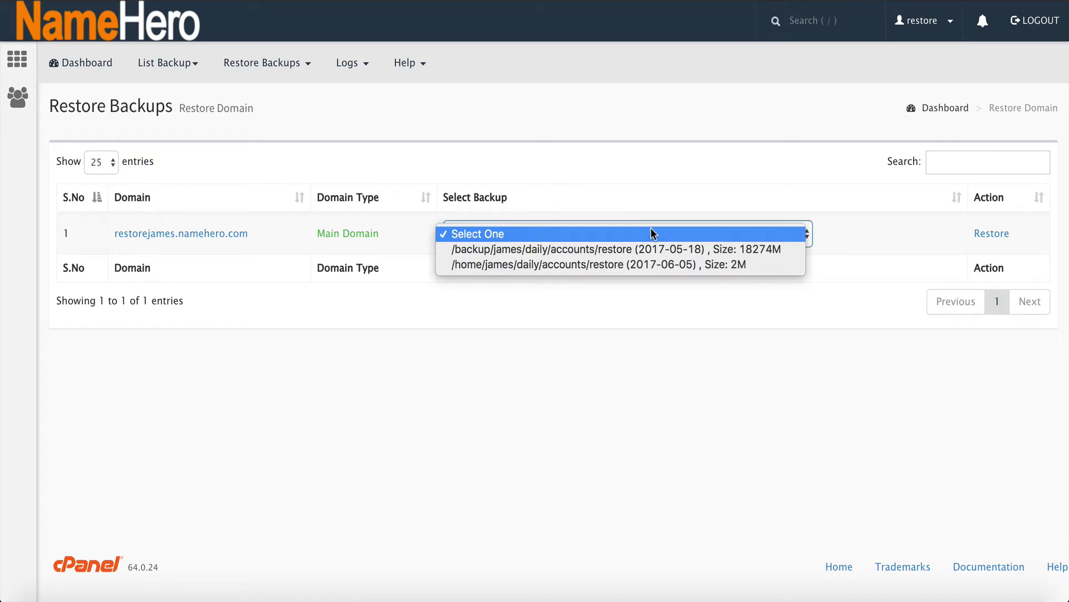
left_click(661, 264)
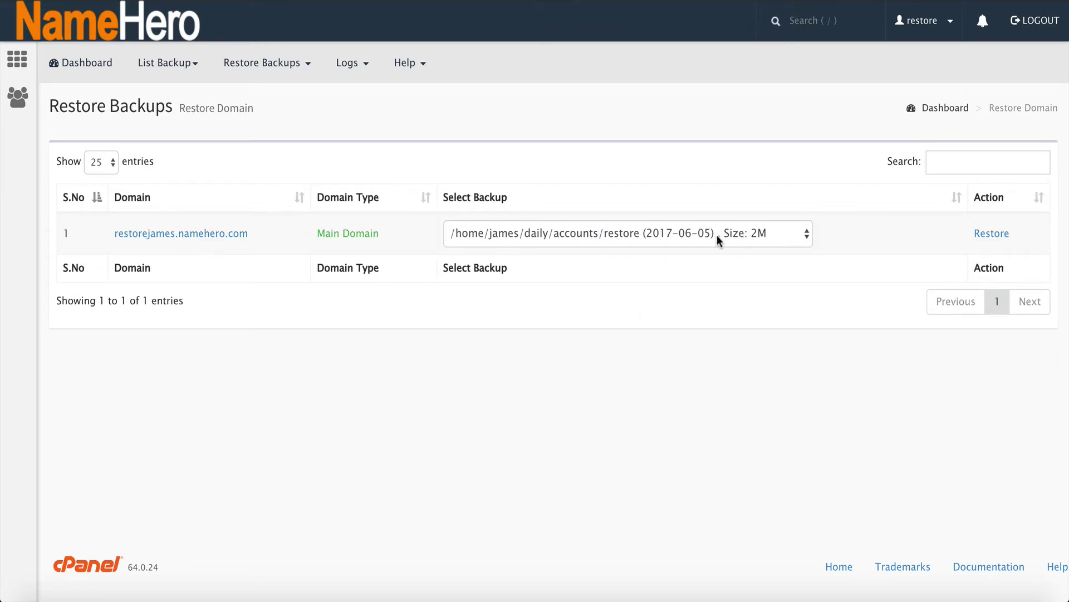
left_click(976, 234)
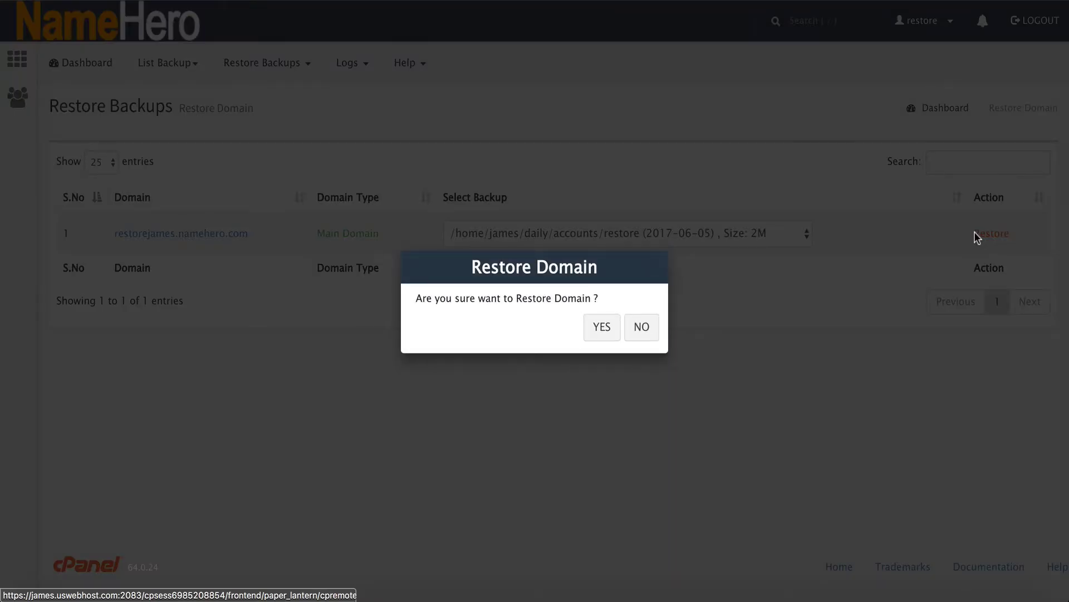
left_click(591, 325)
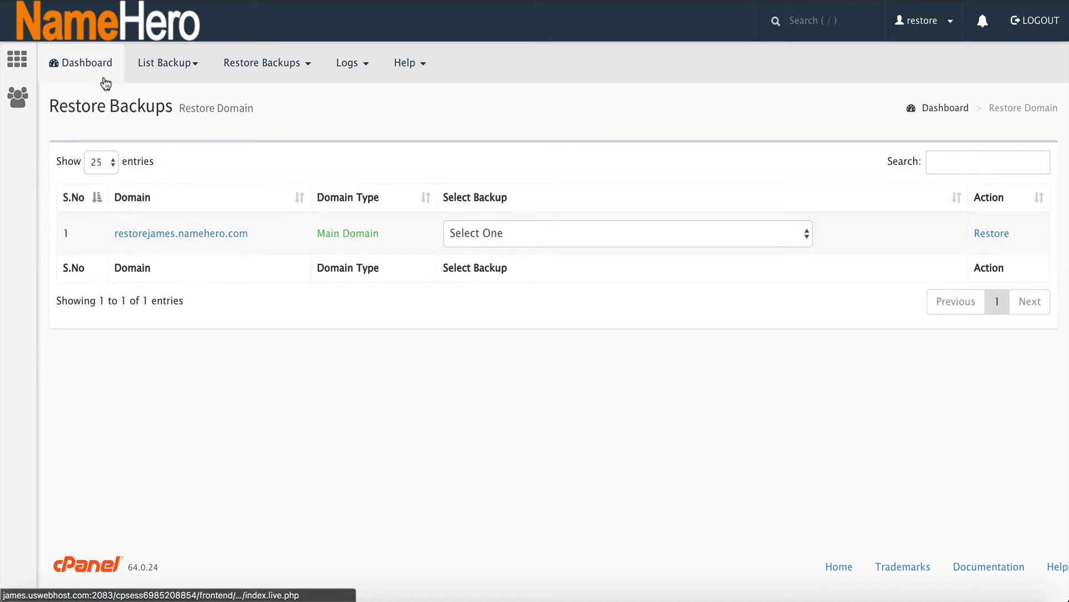
Step: Check restore progress, then download the 2017-06-05 log from My Restore Logs
left_click(356, 64)
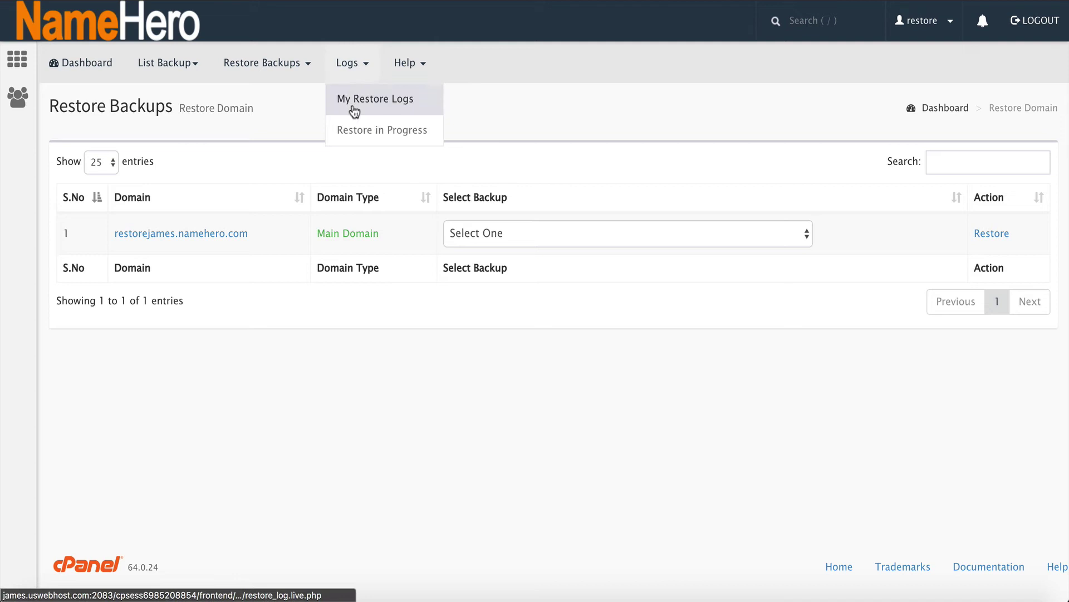
left_click(346, 118)
left_click(355, 64)
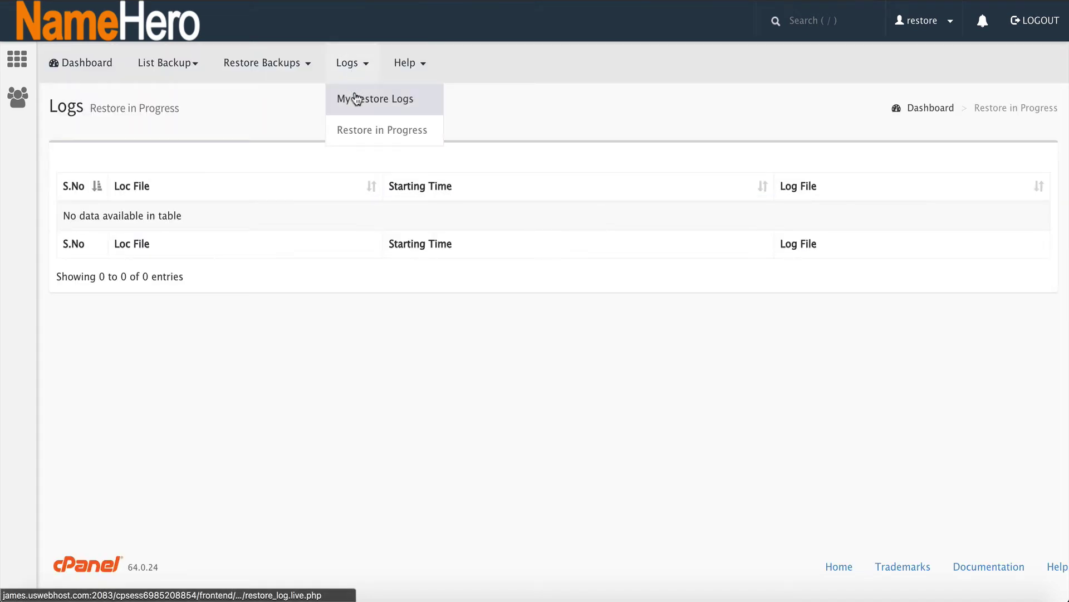
left_click(353, 97)
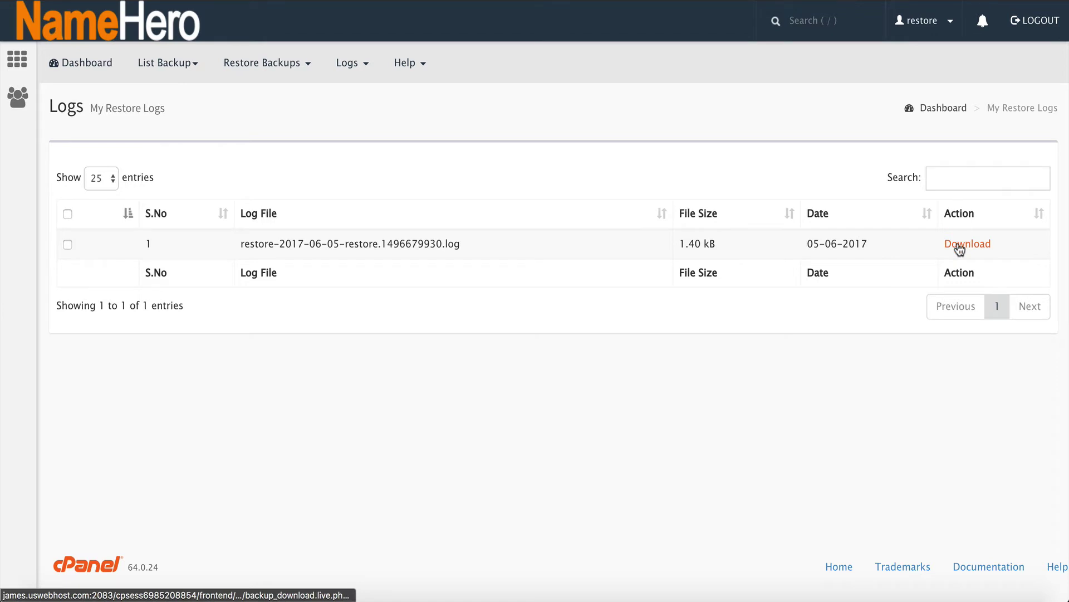
left_click(959, 246)
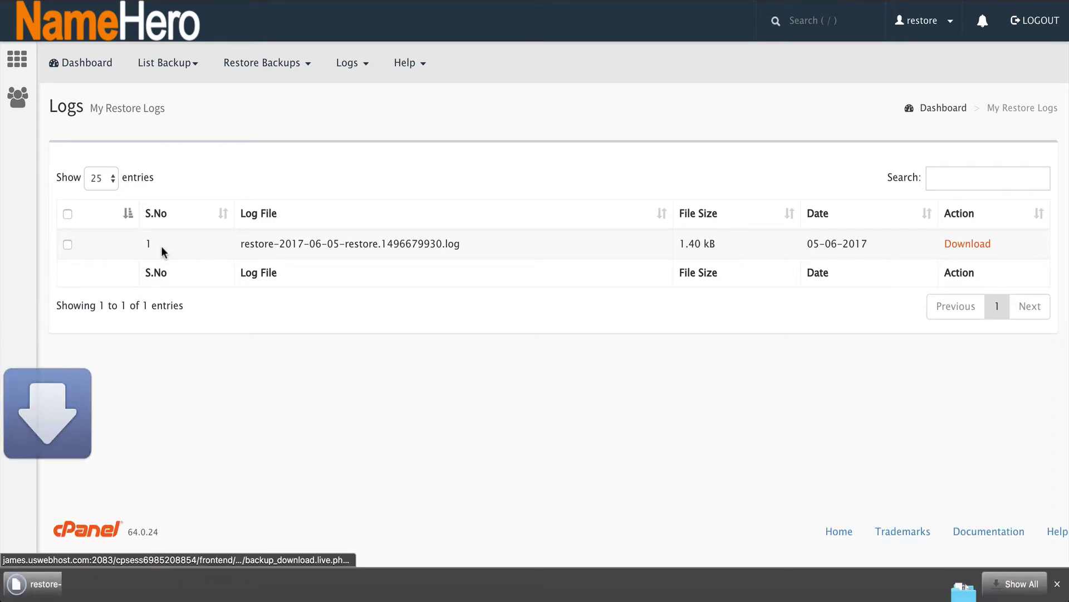
left_click(83, 29)
scroll(125, 185, "down", 15)
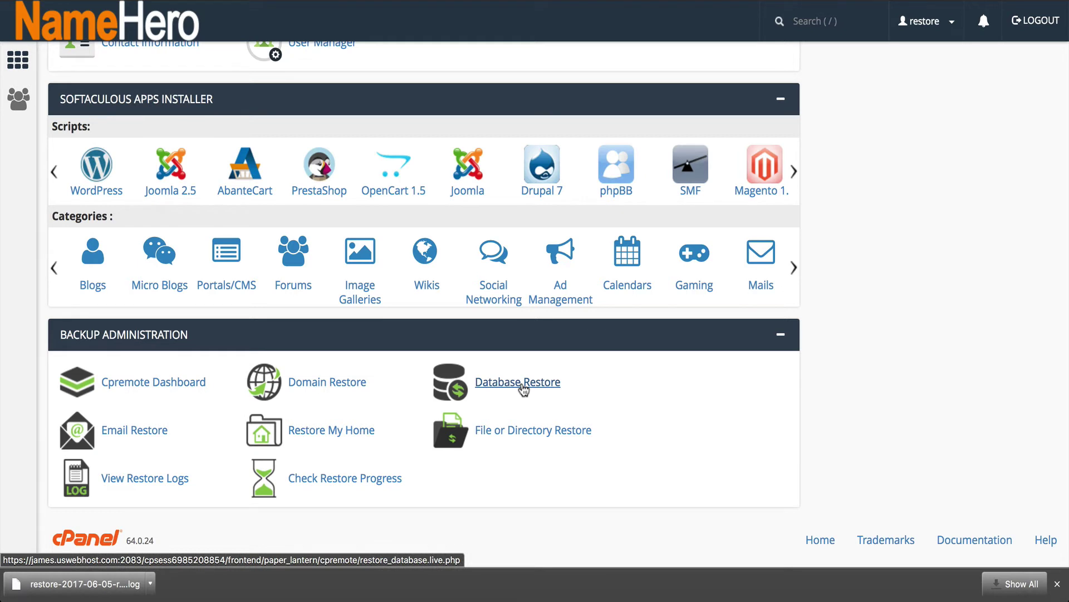
left_click(522, 386)
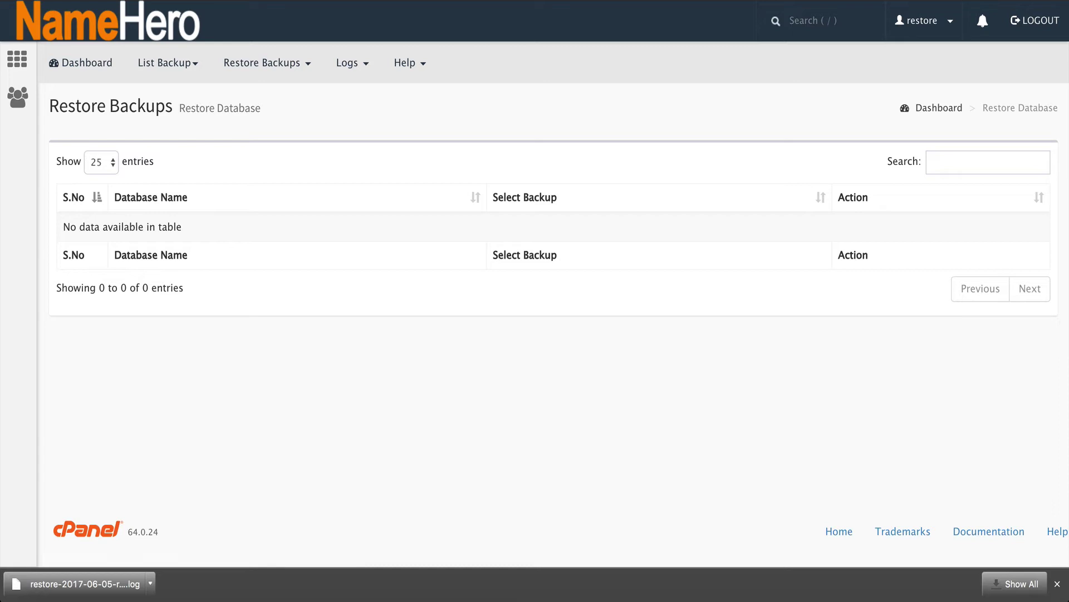
key("alt+Left")
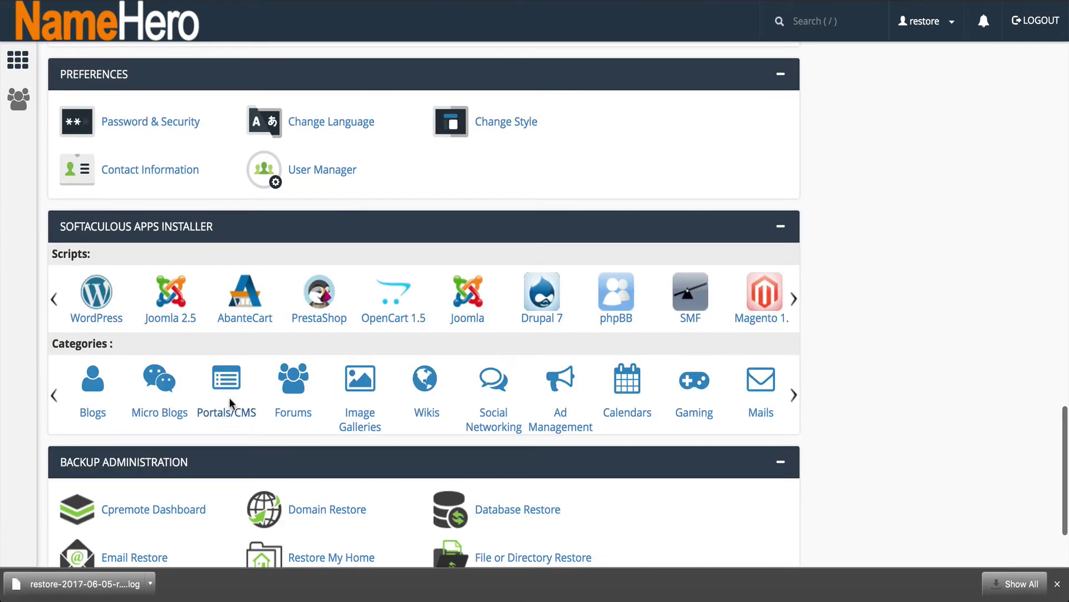
scroll(167, 444, "down", 3)
left_click(137, 433)
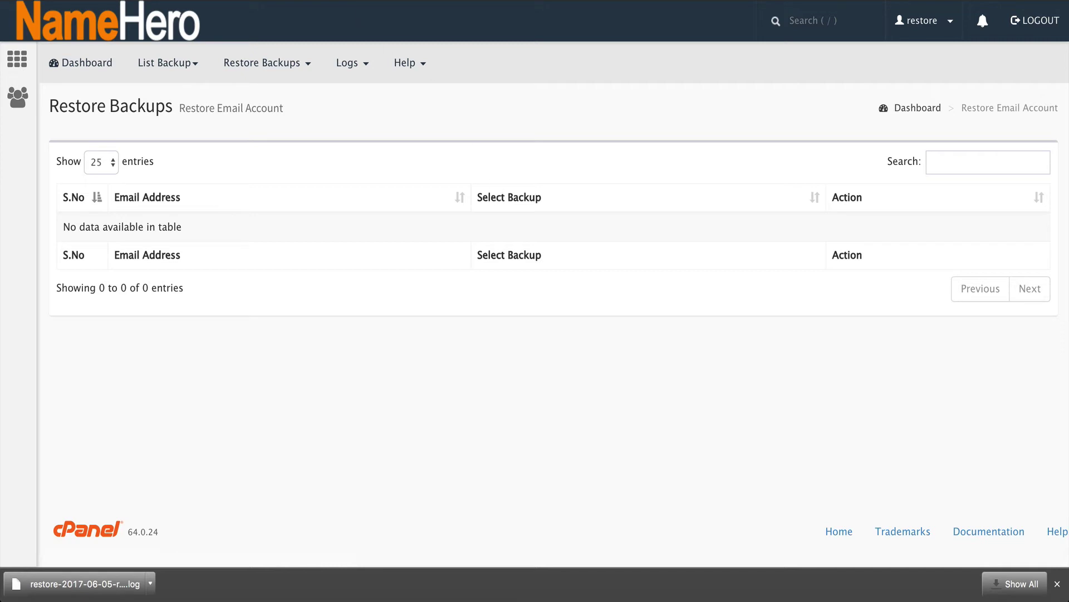
key("alt+Left")
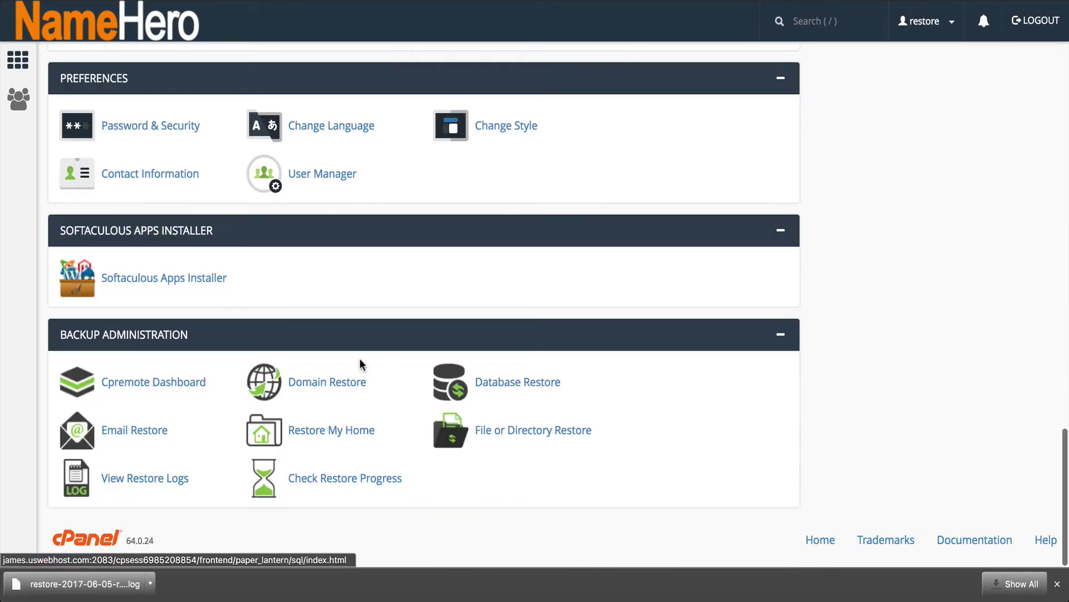
scroll(341, 427, "down", 3)
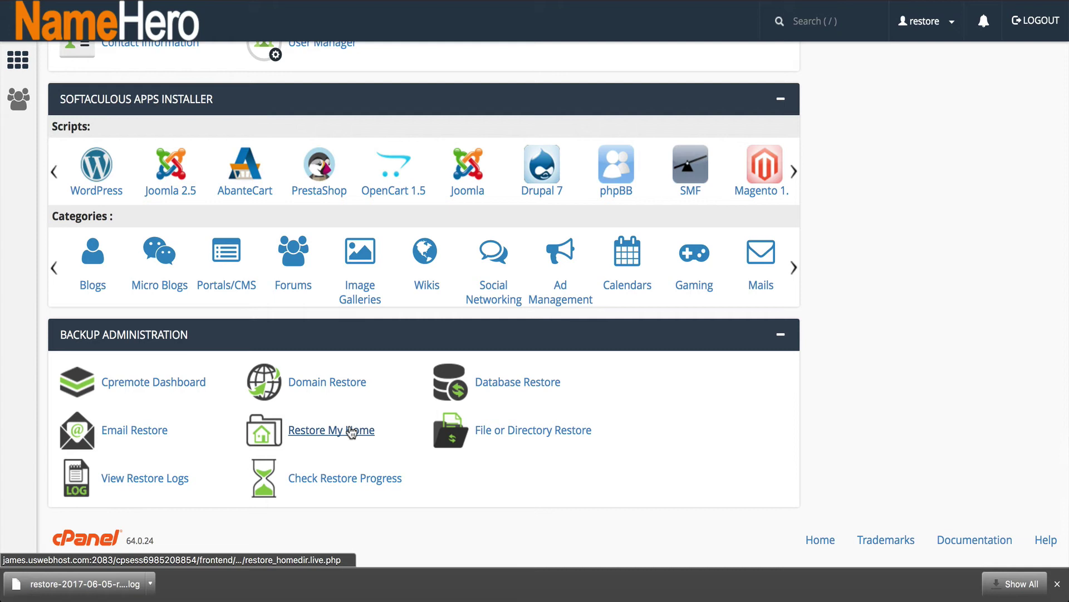
Step: Open Restore My Home and view the two backups, leaving the selection at Select One
left_click(351, 432)
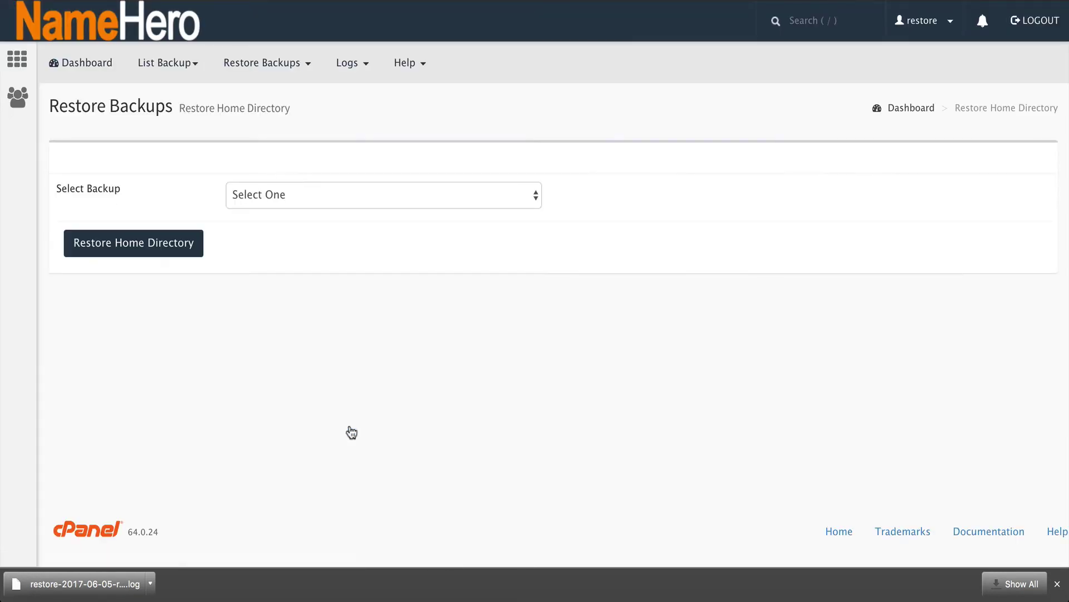
left_click(257, 192)
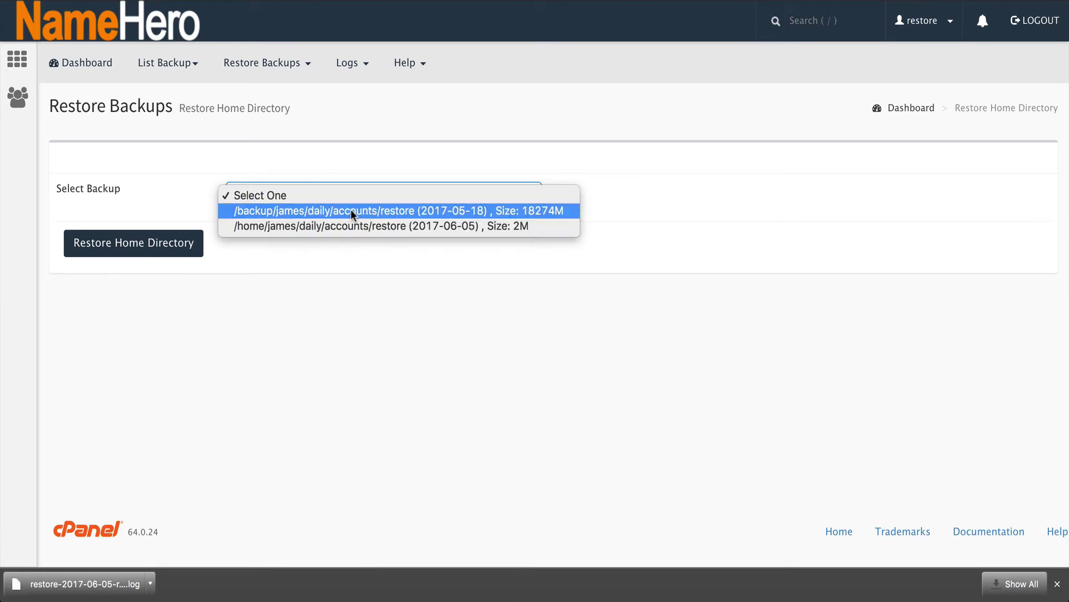
left_click(332, 260)
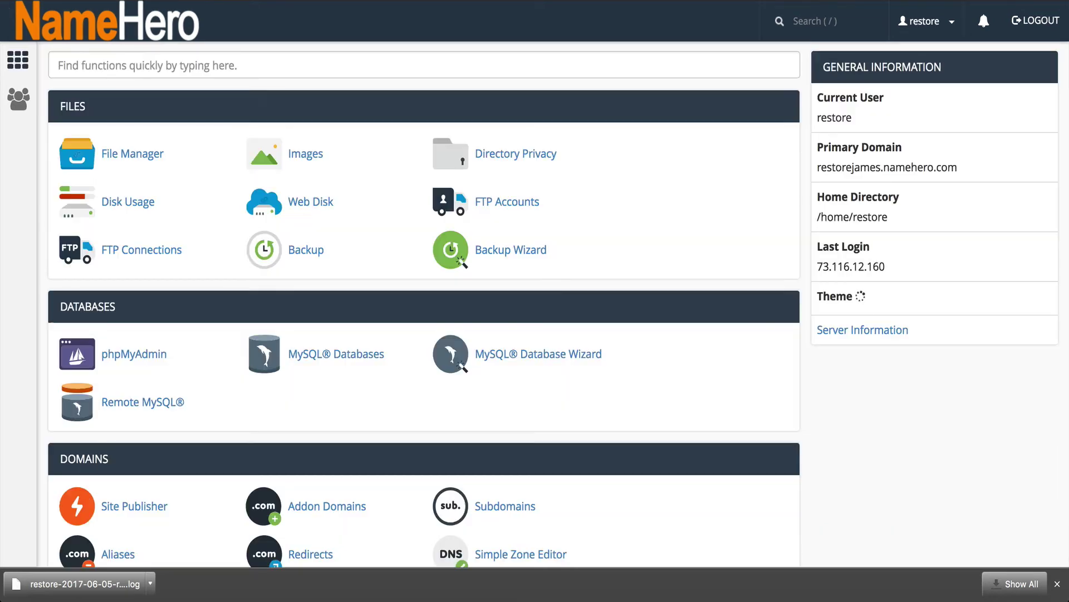
Step: Open File or Directory Restore and pick the 2017-06-05 backup (Size: 2M)
scroll(256, 236, "down", 10)
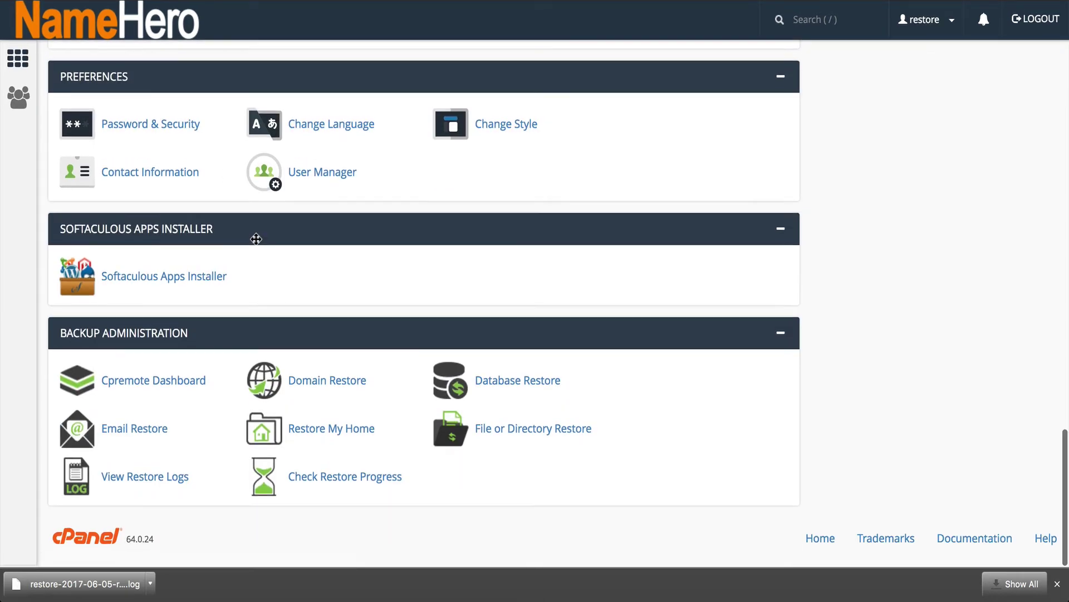
scroll(561, 331, "down", 3)
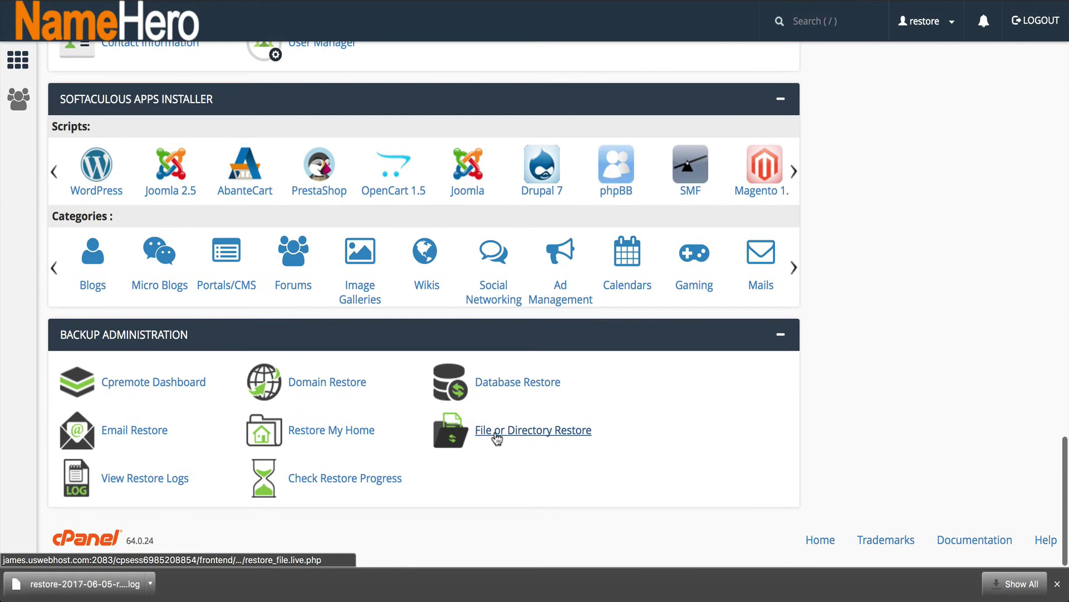
left_click(496, 439)
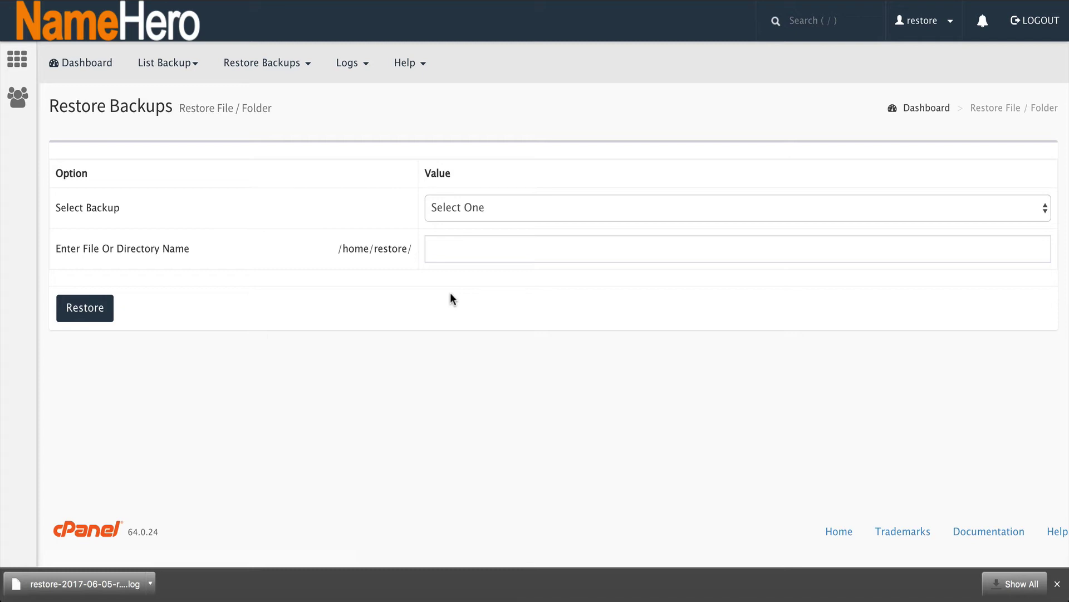
left_click(437, 206)
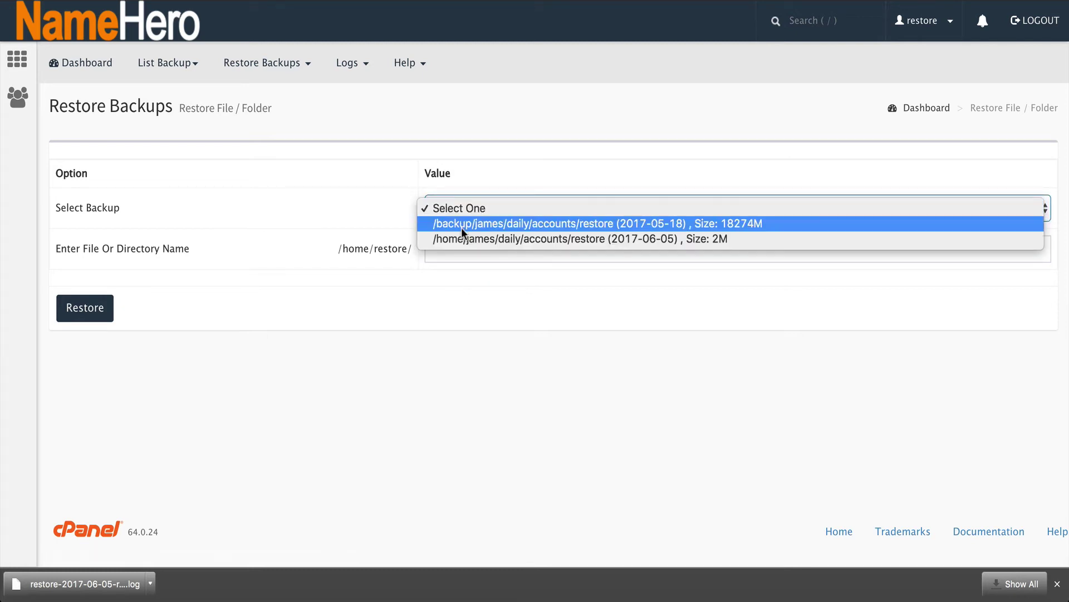
left_click(460, 233)
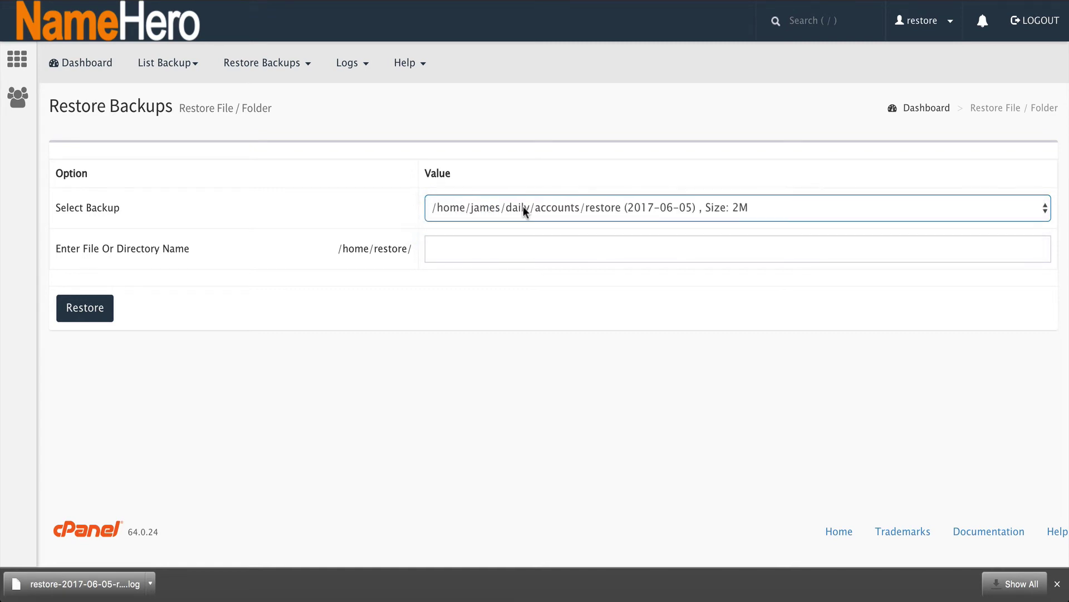
Step: Highlight the /home/restore/ base path and place the cursor in the file name field
left_click(399, 199)
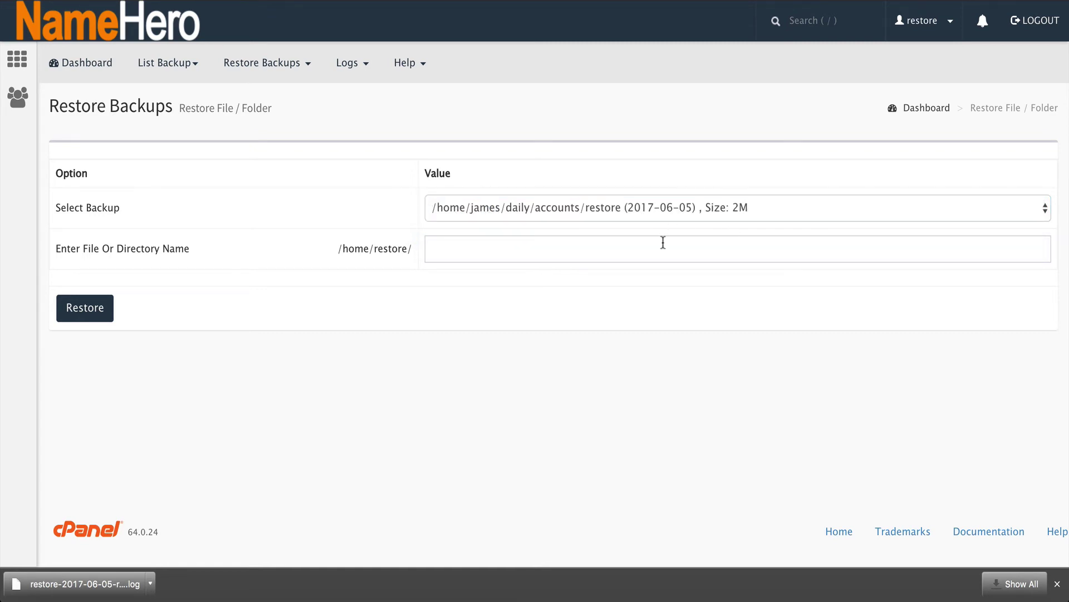
left_click(524, 257)
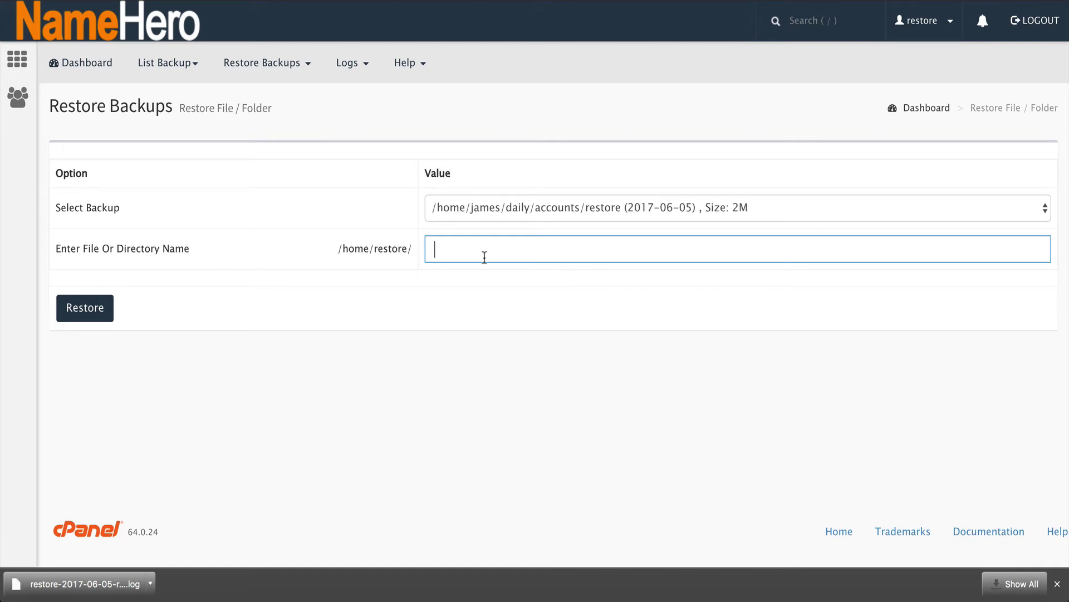
left_click_drag(338, 248, 412, 248)
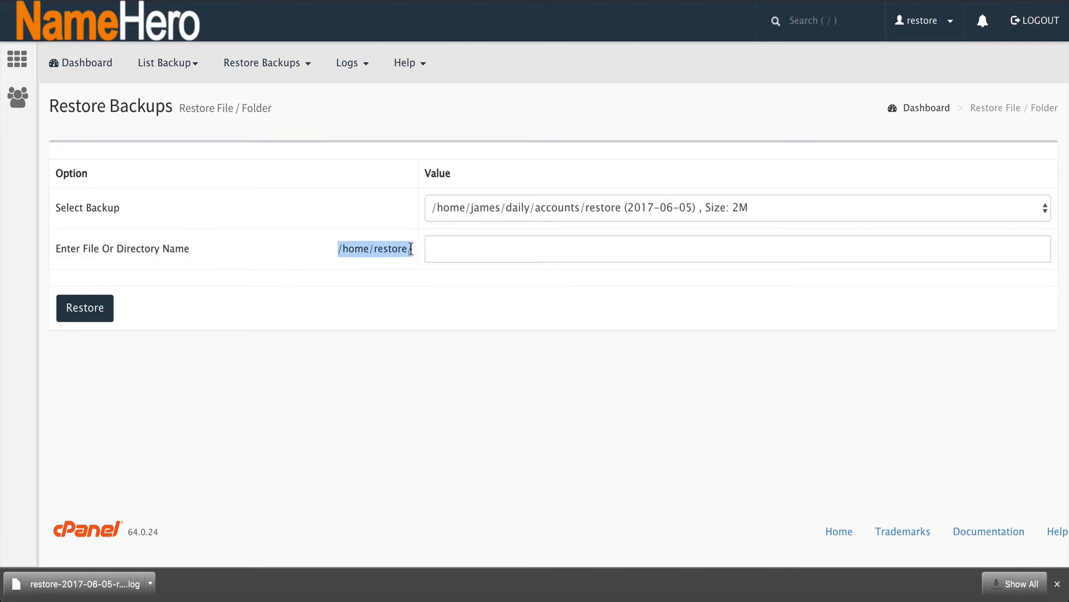
left_click(535, 246)
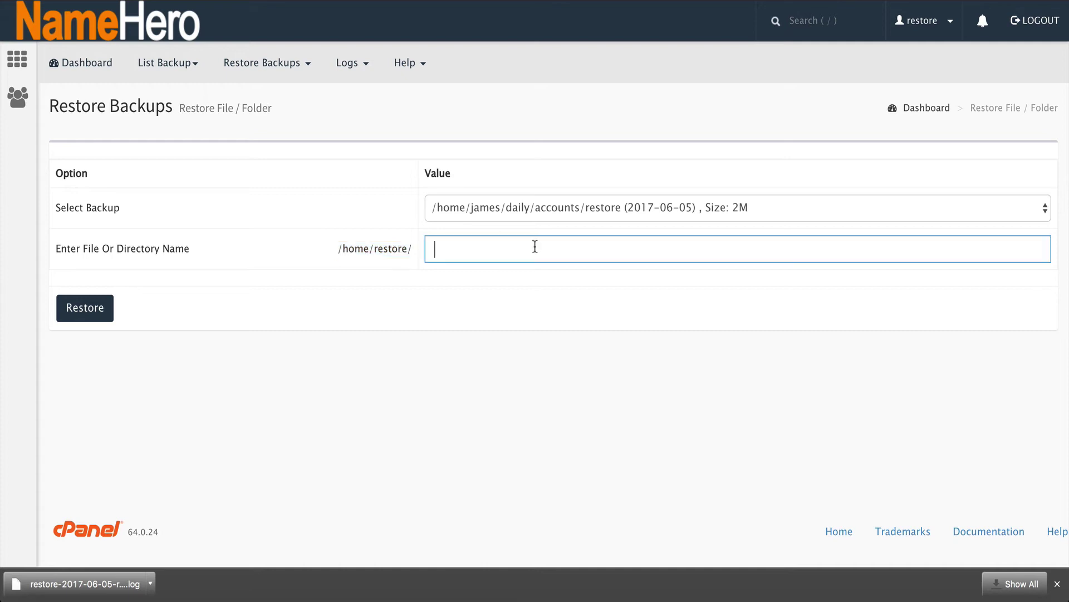
Step: Enter public_html/index.php as the file to restore, fixing a typo
type("public_html/index.php")
Step: Replace index.php with wp-content so the path reads public_html/wp-content
left_click(501, 249)
key("shift+Home")
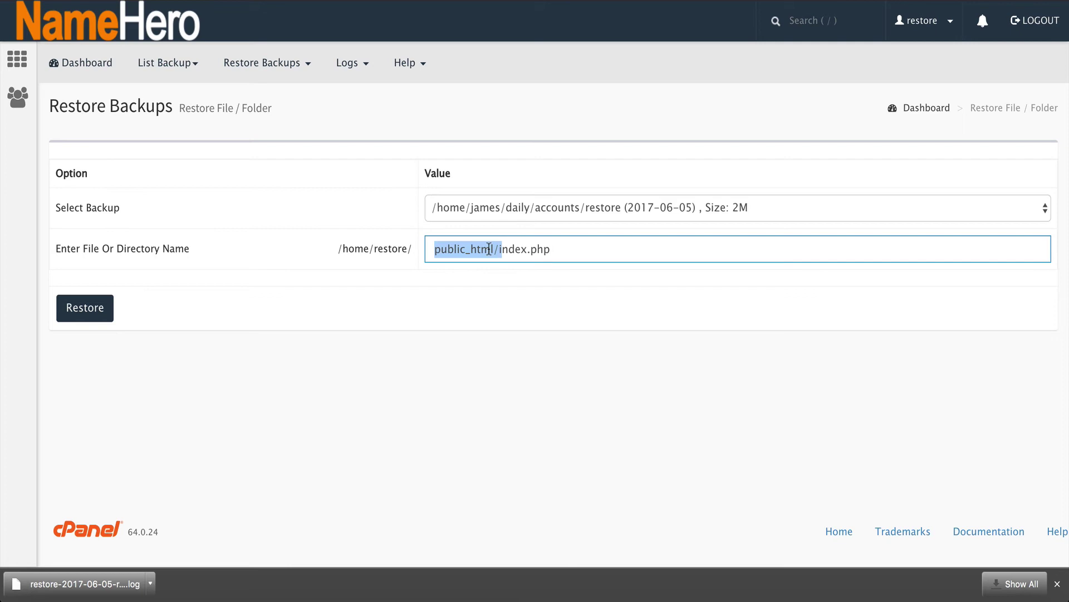
key("Right")
key("shift+End")
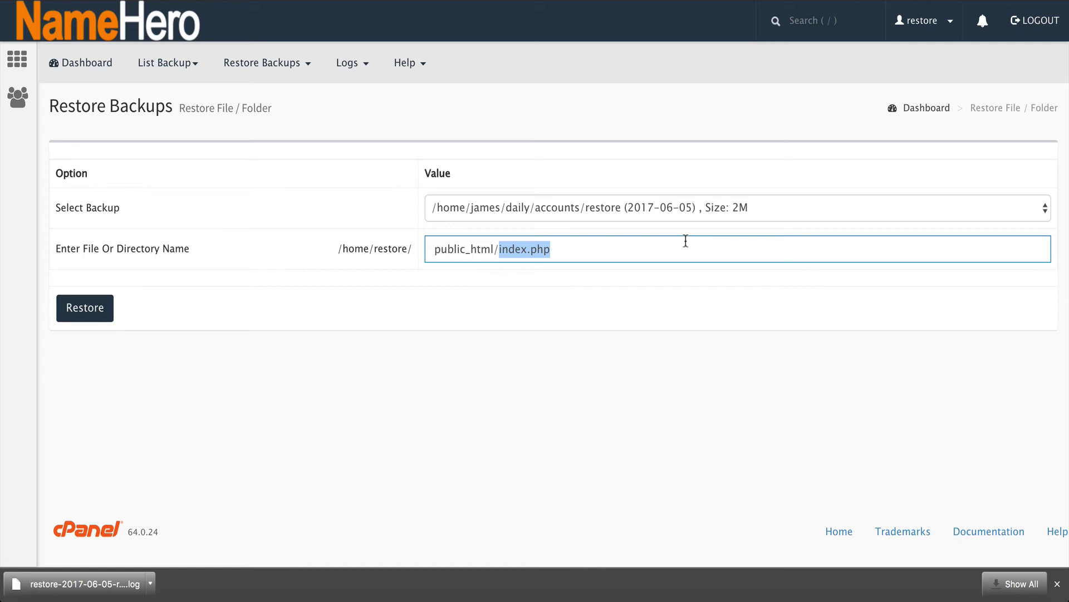
type("wp-co")
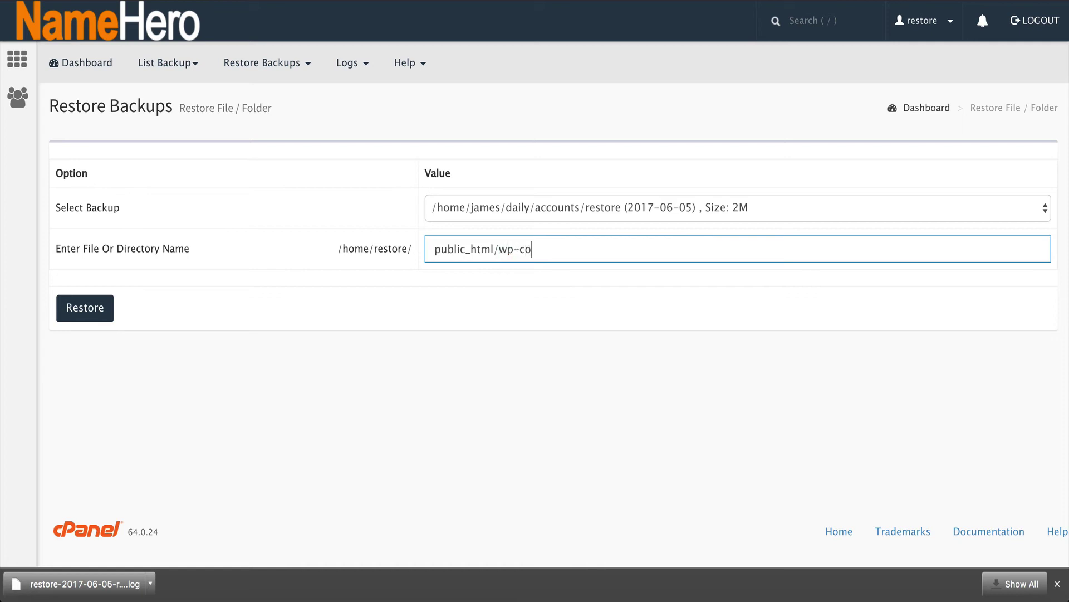
type("ntent")
left_click(652, 318)
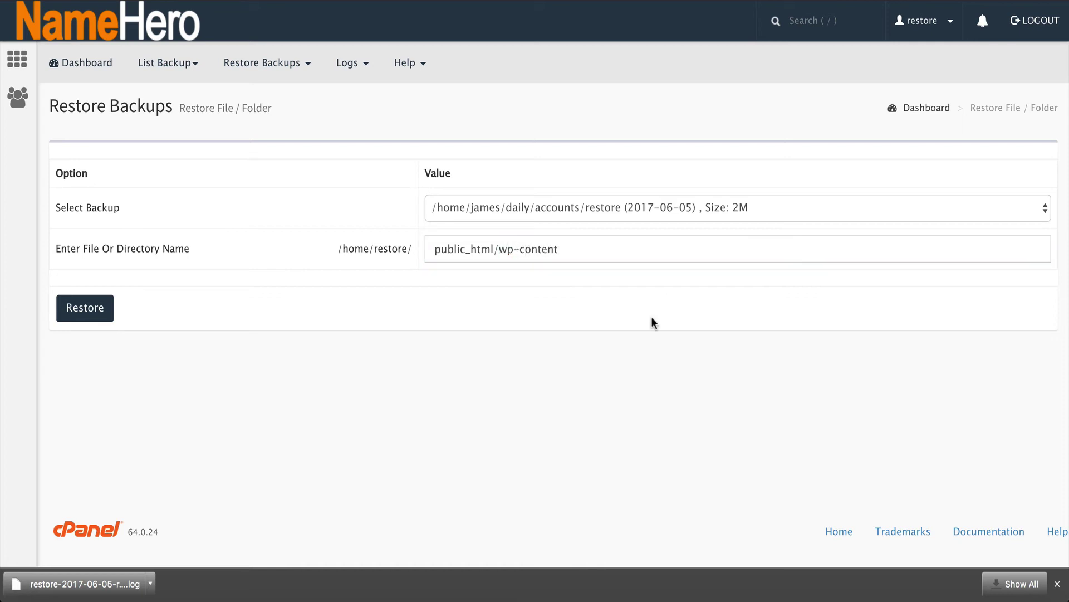
left_click(601, 239)
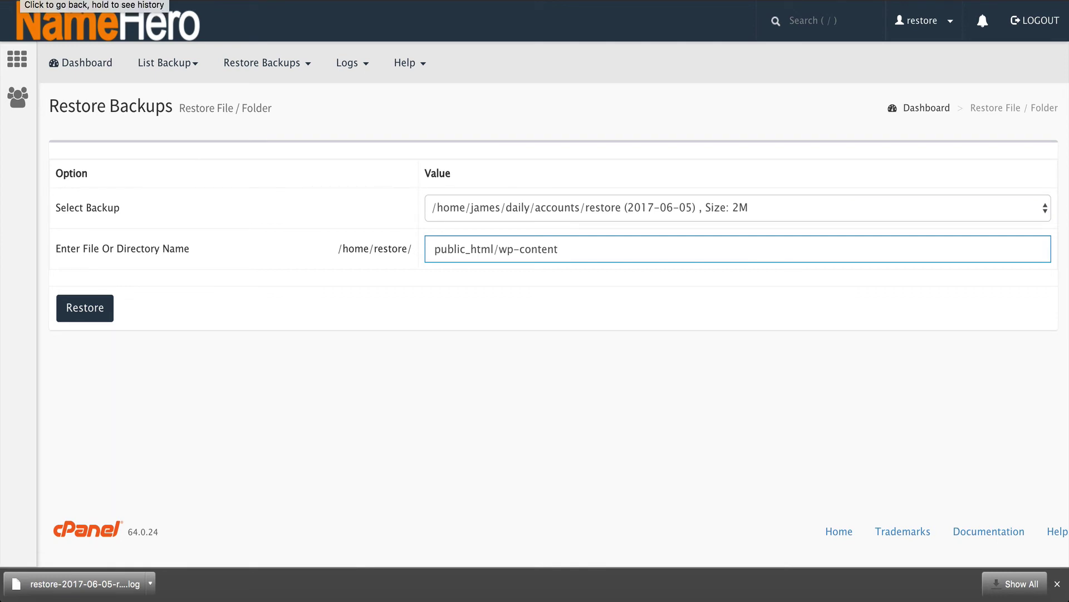
Step: Go back to the cPanel home page and view the restore logs list
left_click(22, 1)
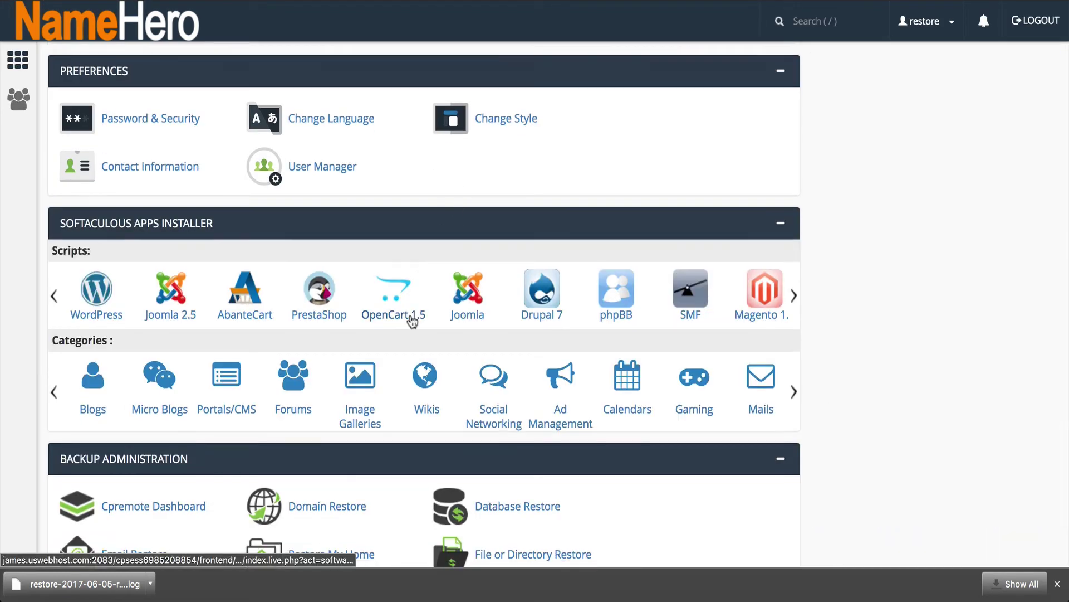
scroll(412, 321, "down", 3)
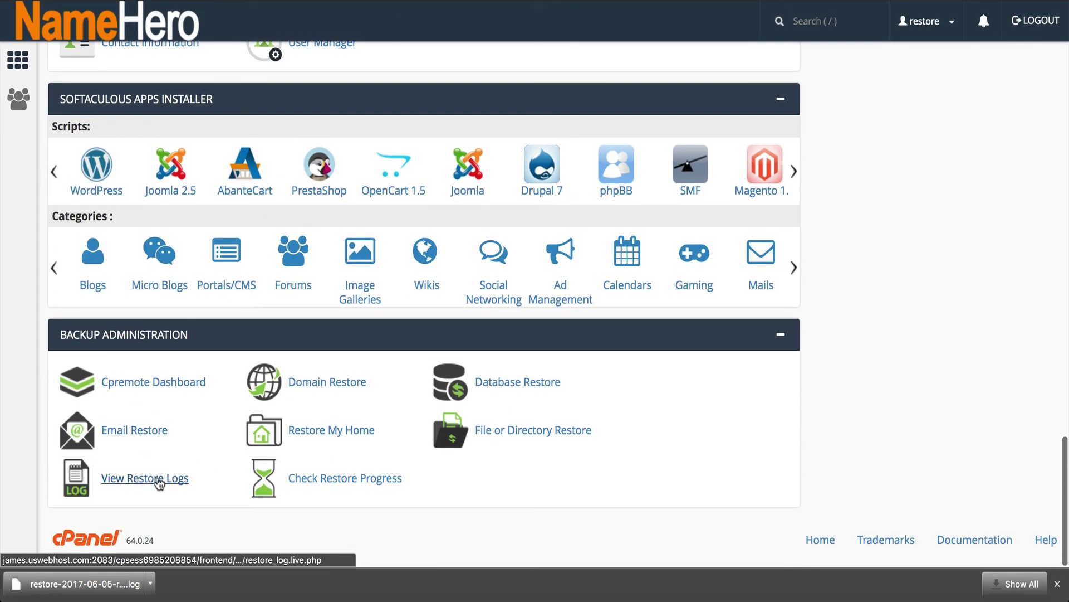
left_click(157, 479)
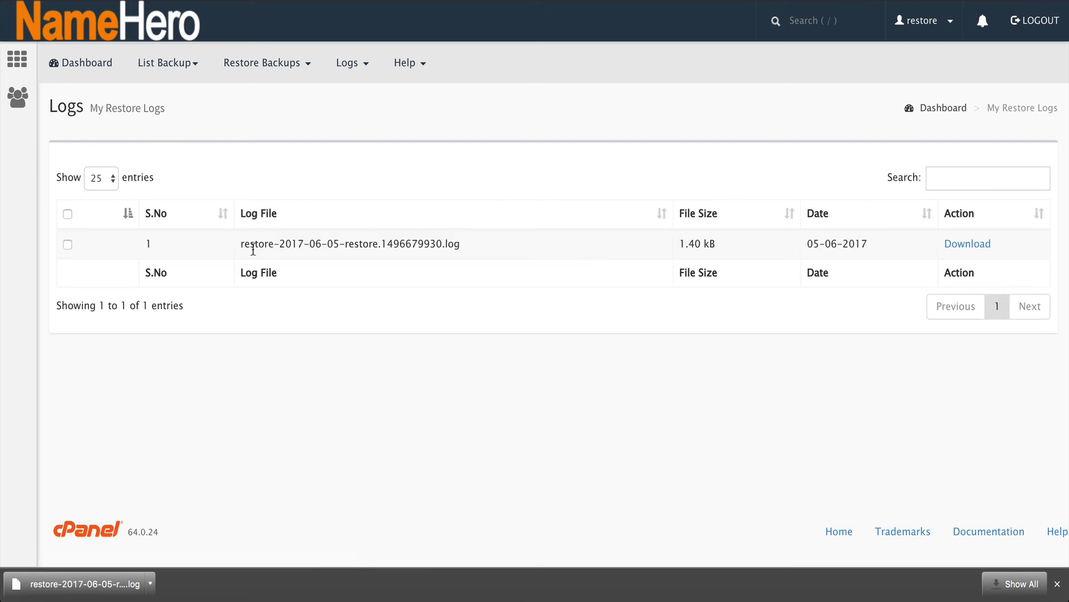
Step: Return home and open Check Restore Progress, which shows 0 of 0 entries
left_click(20, 21)
scroll(310, 383, "down", 10)
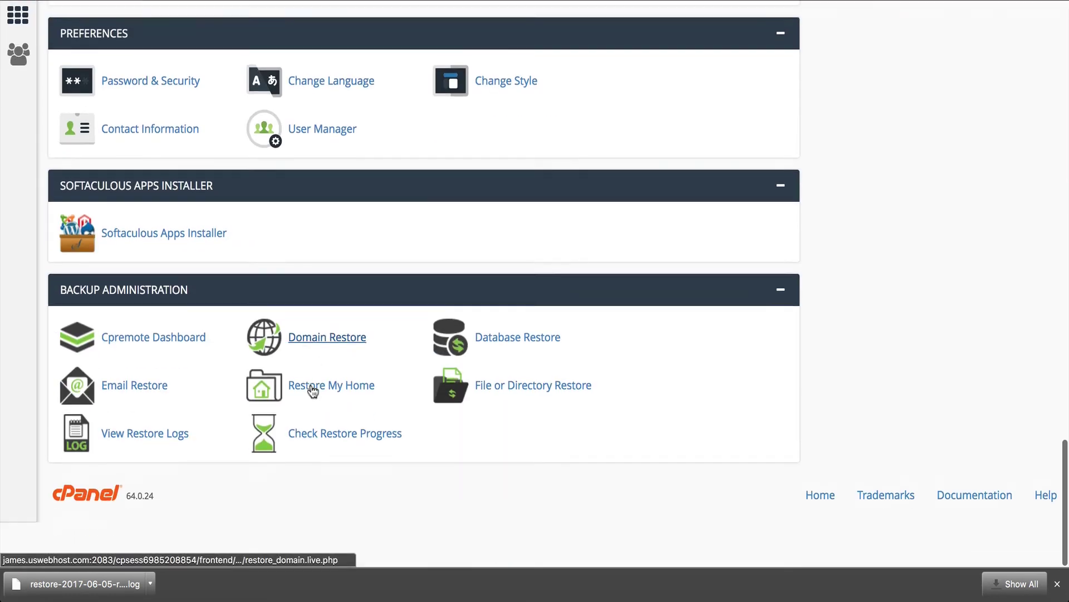
scroll(317, 470, "down", 3)
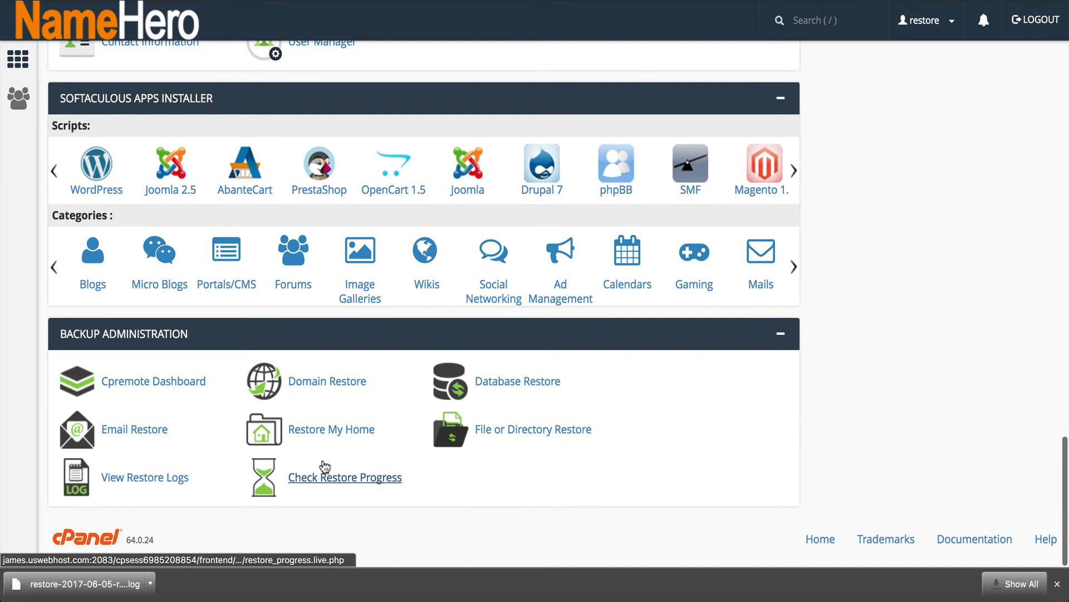
left_click(324, 469)
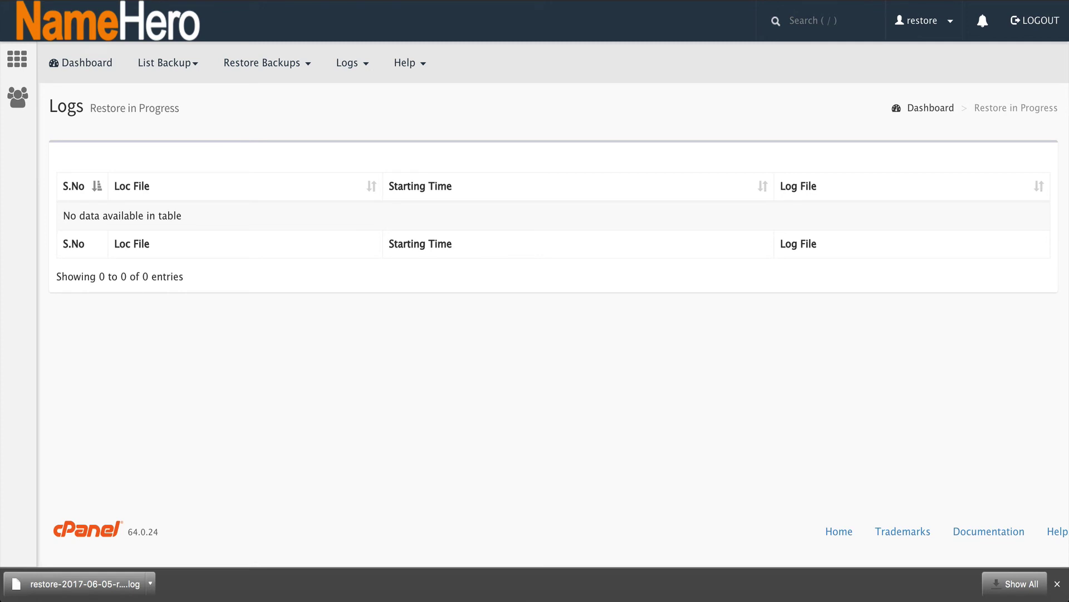
Step: Return to the Dashboard and scroll to Domain Restore, View Restore Logs and Check Restore Progress
left_click(84, 62)
scroll(184, 184, "down", 10)
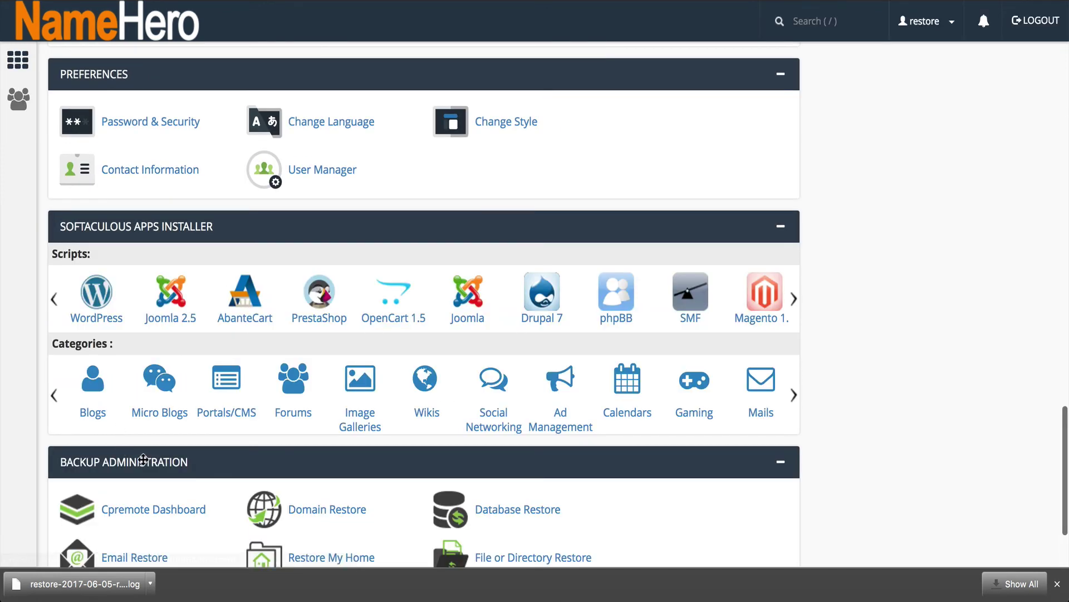
scroll(144, 459, "down", 3)
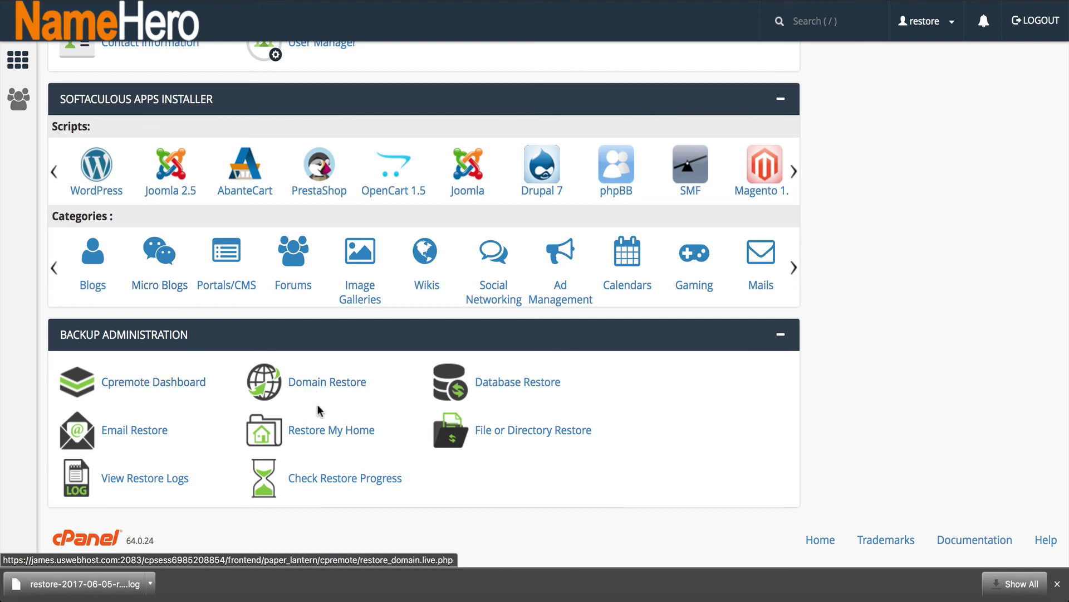
Step: Open Restore My Home and select the /home/.../restore (2017-06-05) backup
left_click(312, 432)
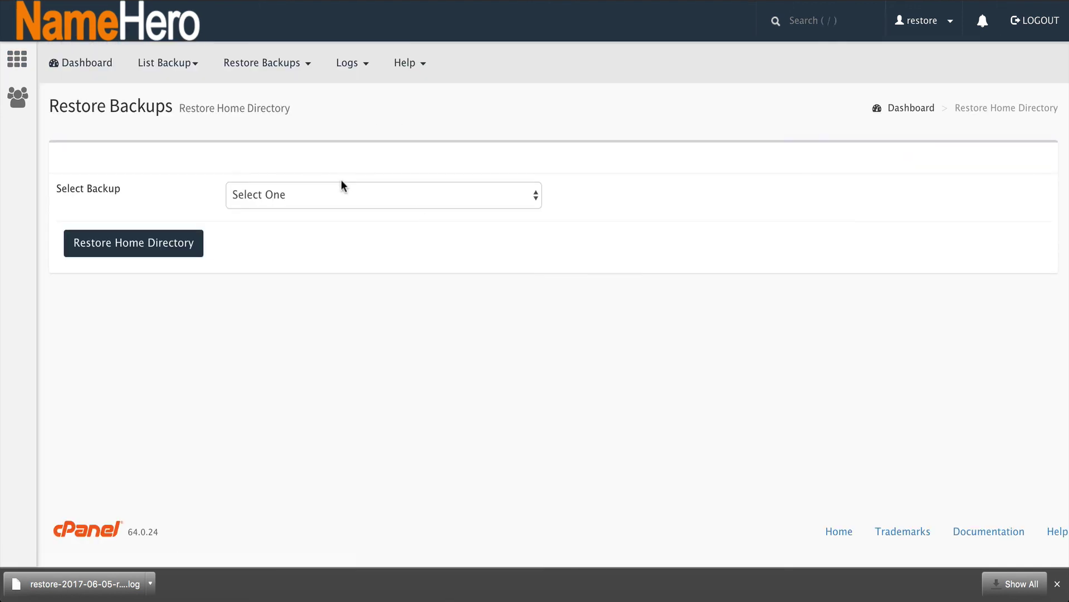
left_click(341, 182)
key("Escape")
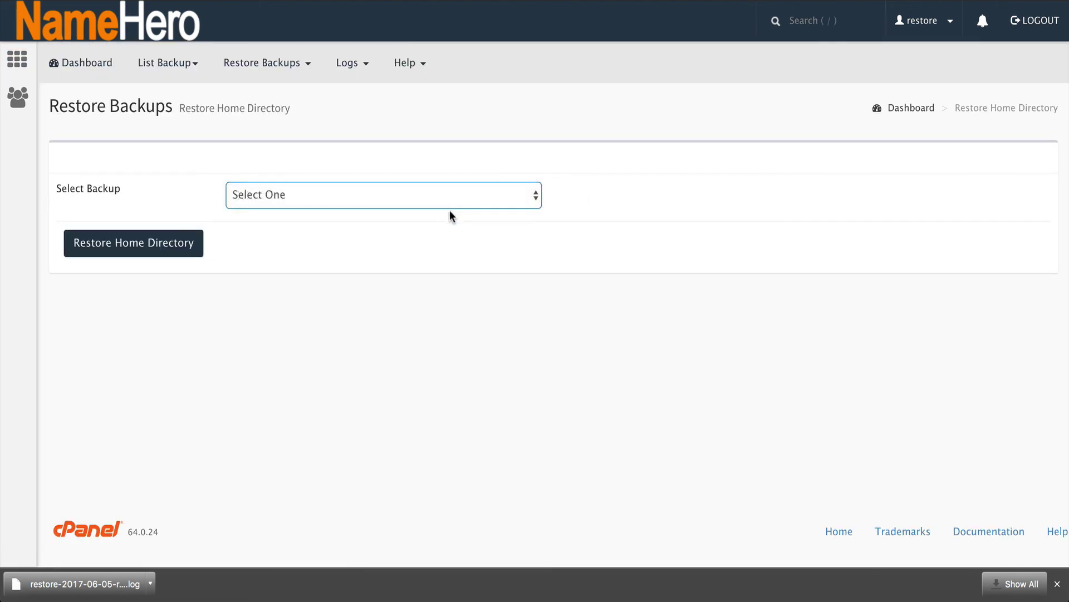
left_click(454, 199)
left_click(427, 236)
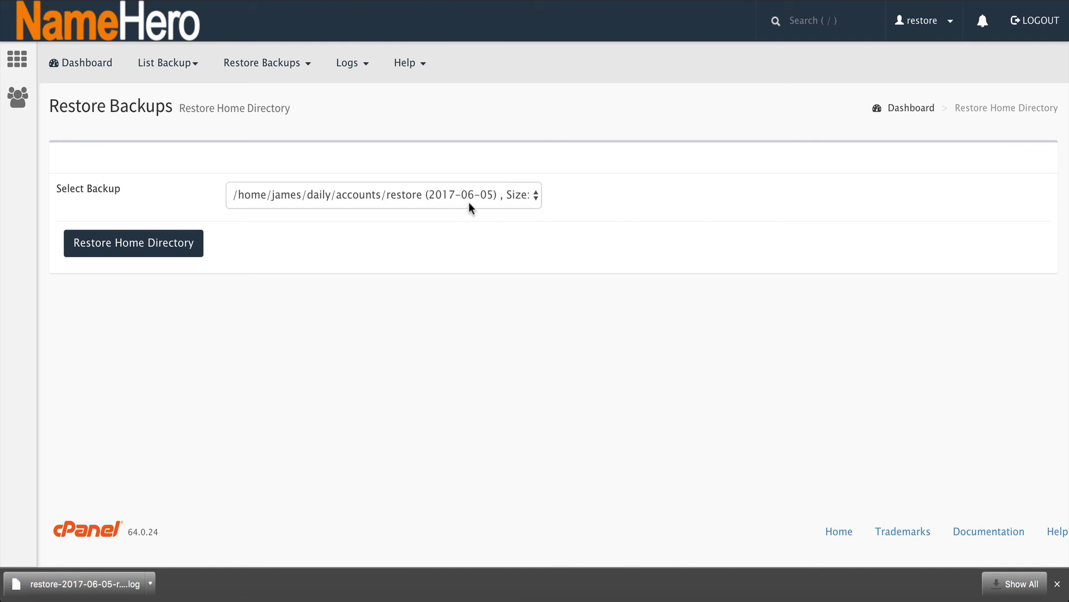